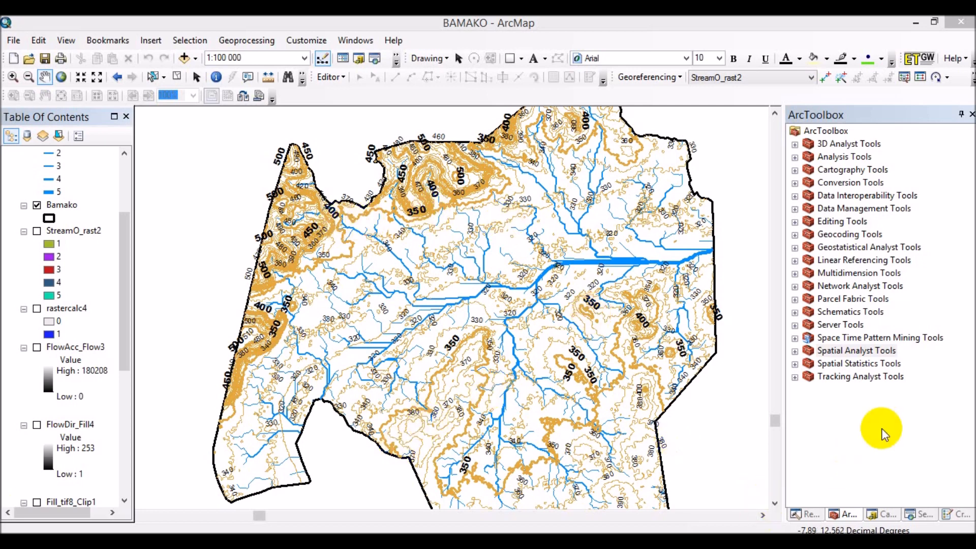
Start a new shapefile in the Desktop\BNG folder connection, naming it EXUTOIRE with the Point feature type.
left_click(890, 515)
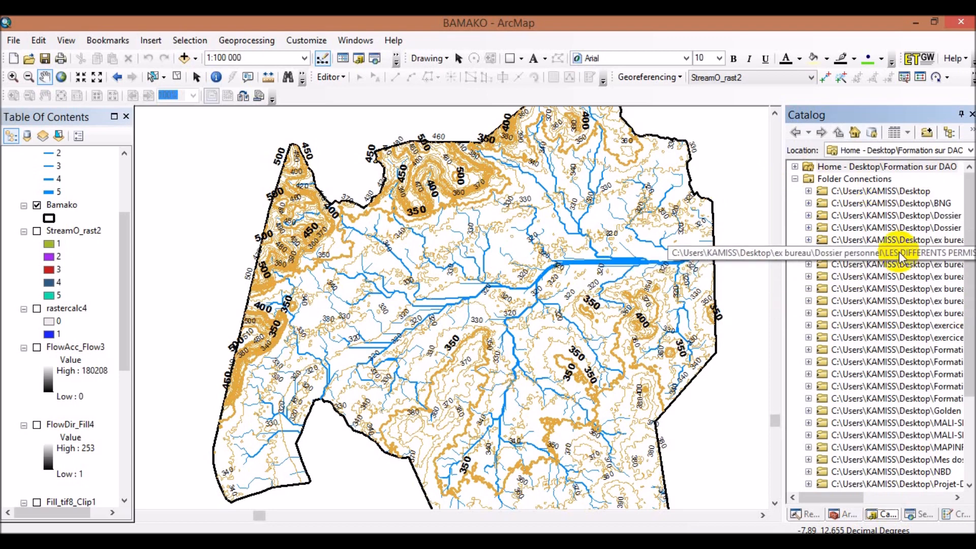
left_click(840, 202)
right_click(840, 201)
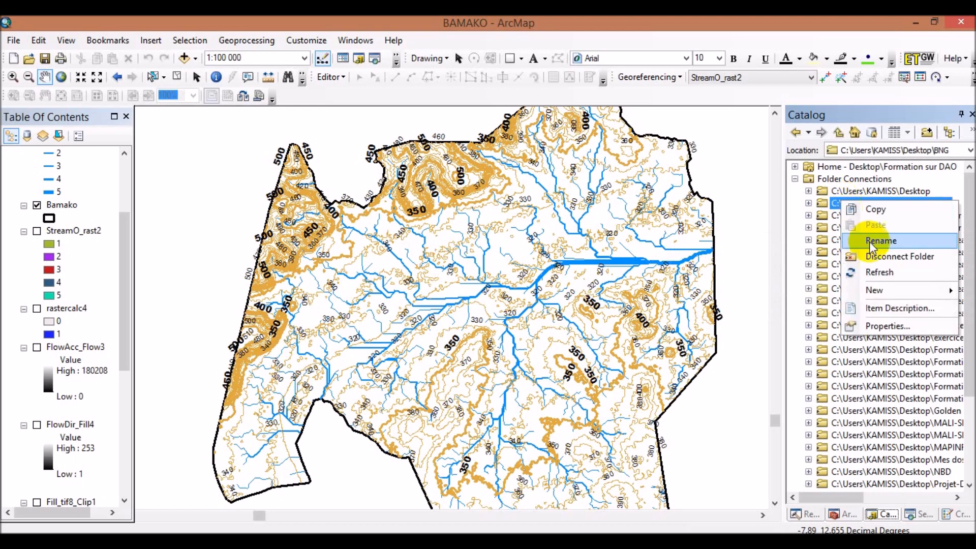
mouse_move(884, 292)
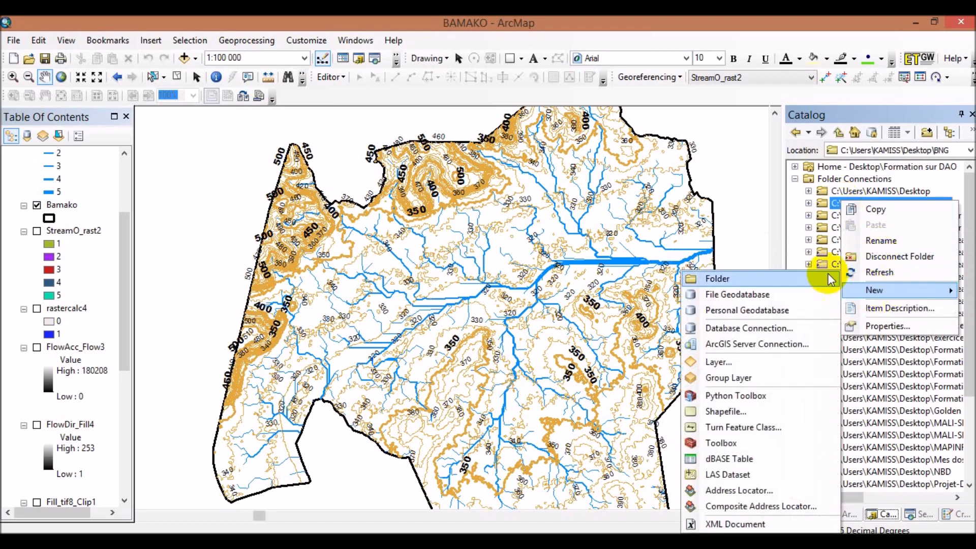
left_click(718, 412)
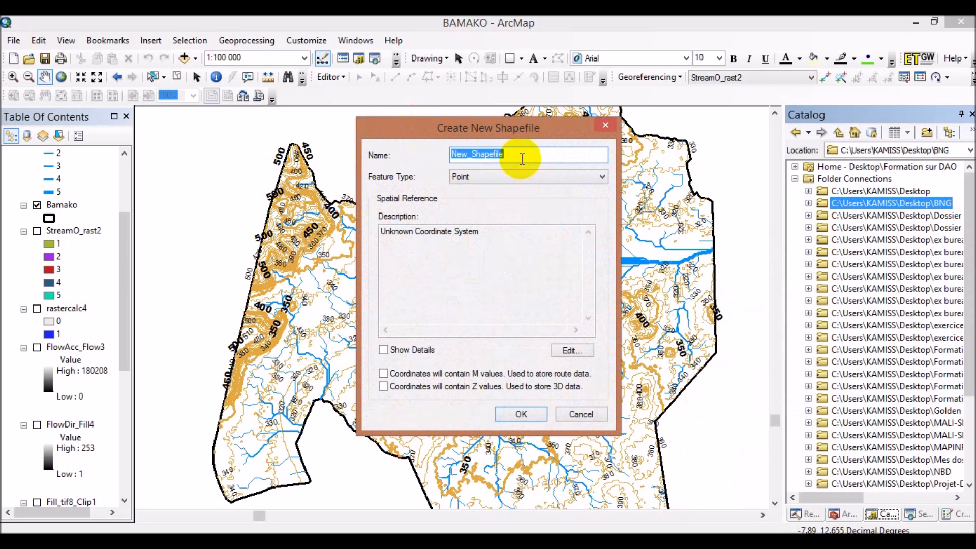
type("EX")
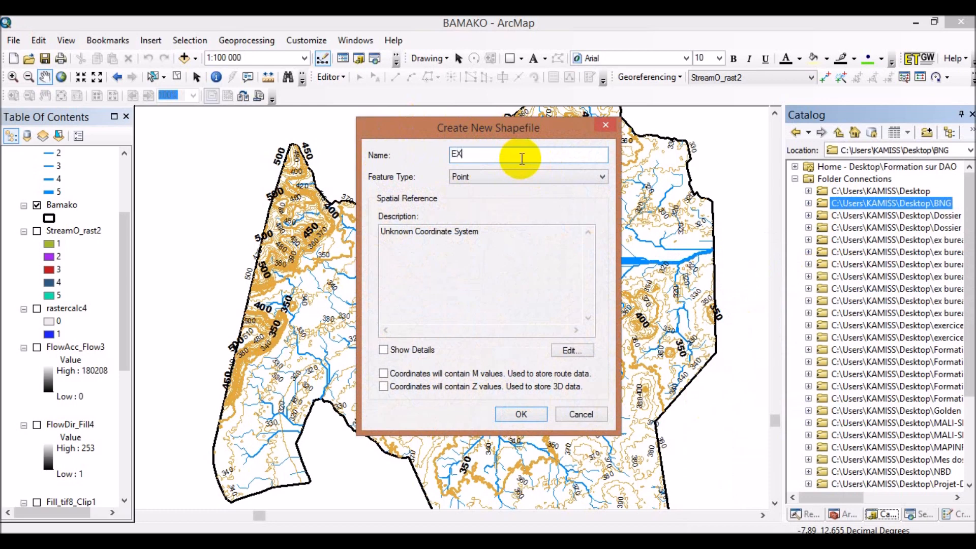
type("UTOIRE")
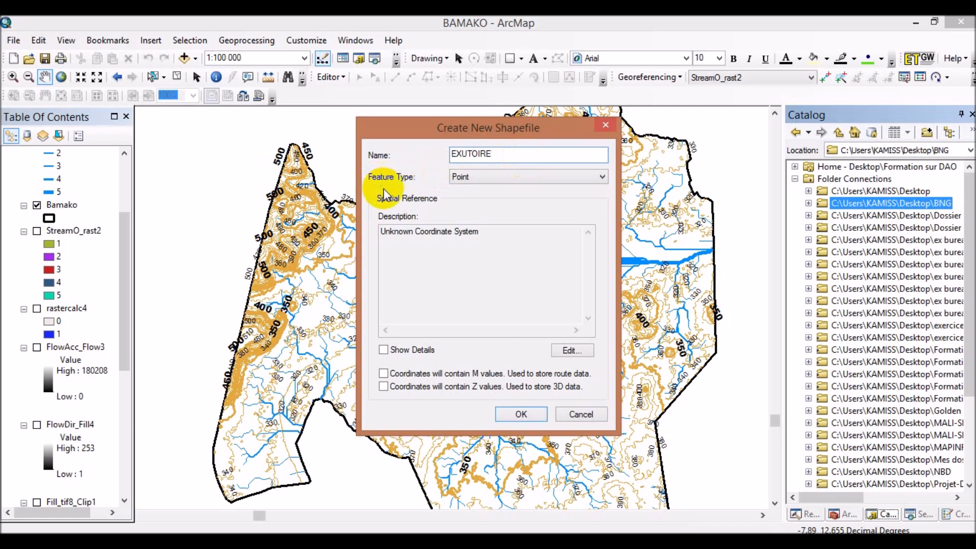
left_click(591, 179)
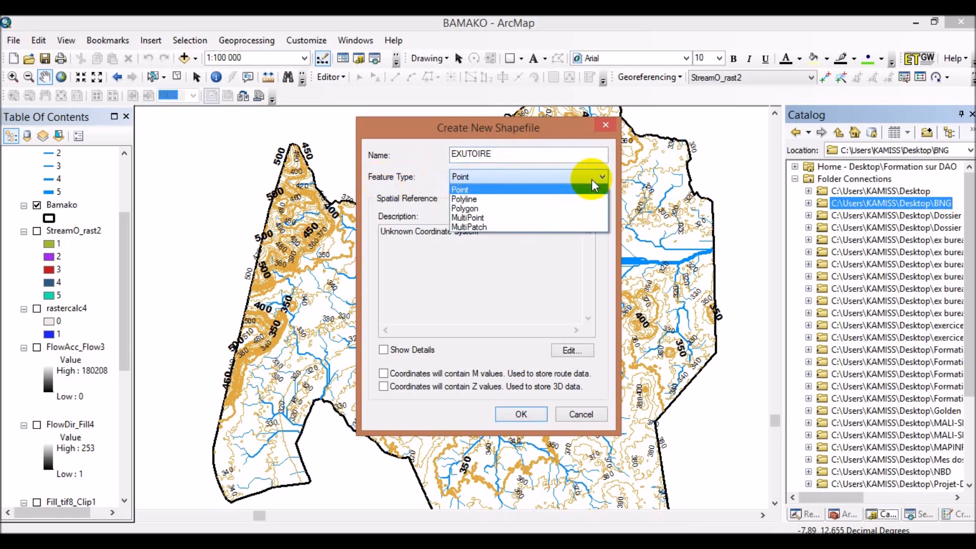
left_click(592, 179)
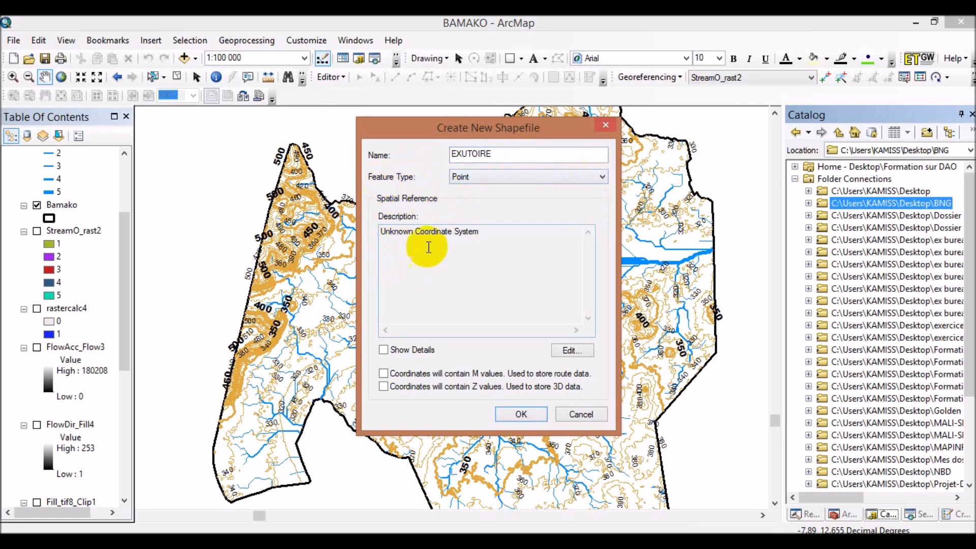
Assign the WGS 1984 UTM Zone 29N coordinate system to the EXUTOIRE shapefile and confirm its creation.
left_click(569, 351)
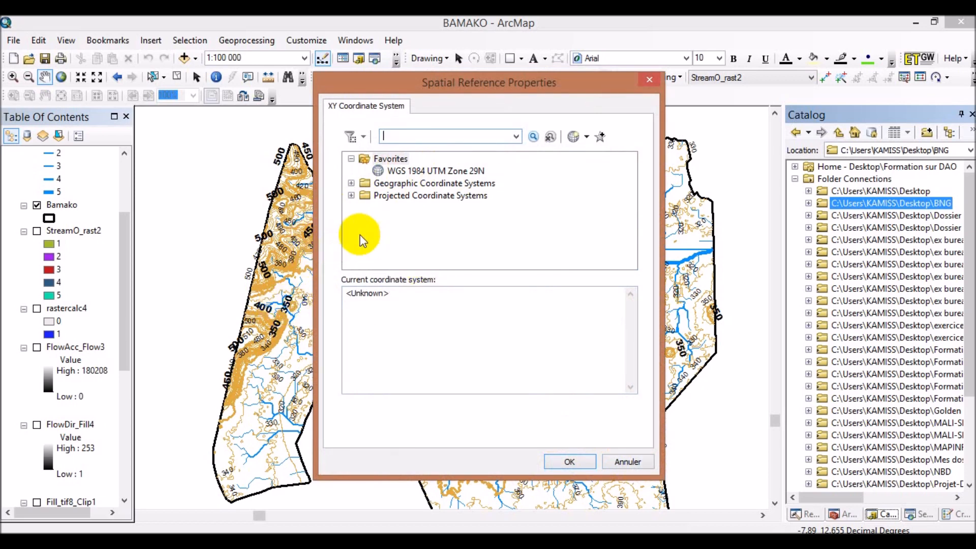
left_click(473, 176)
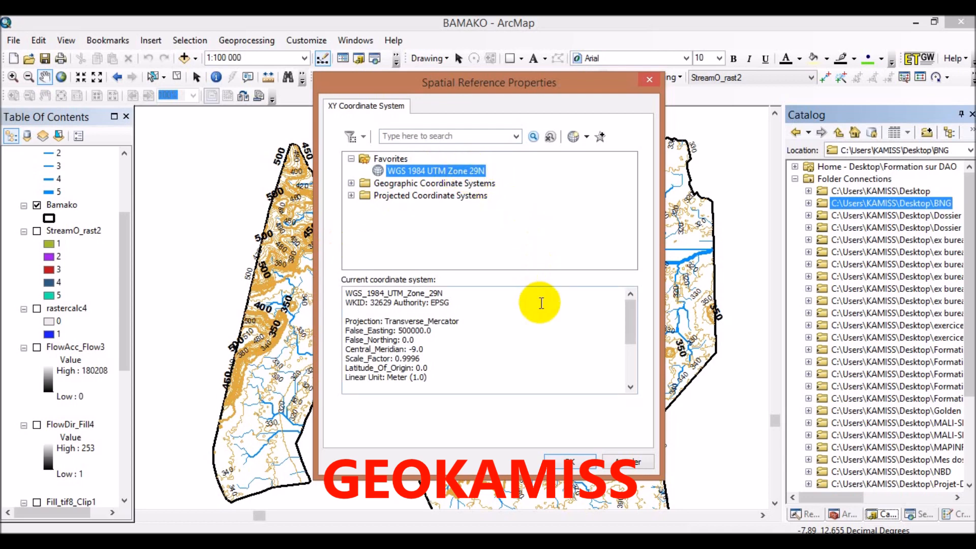
left_click(564, 462)
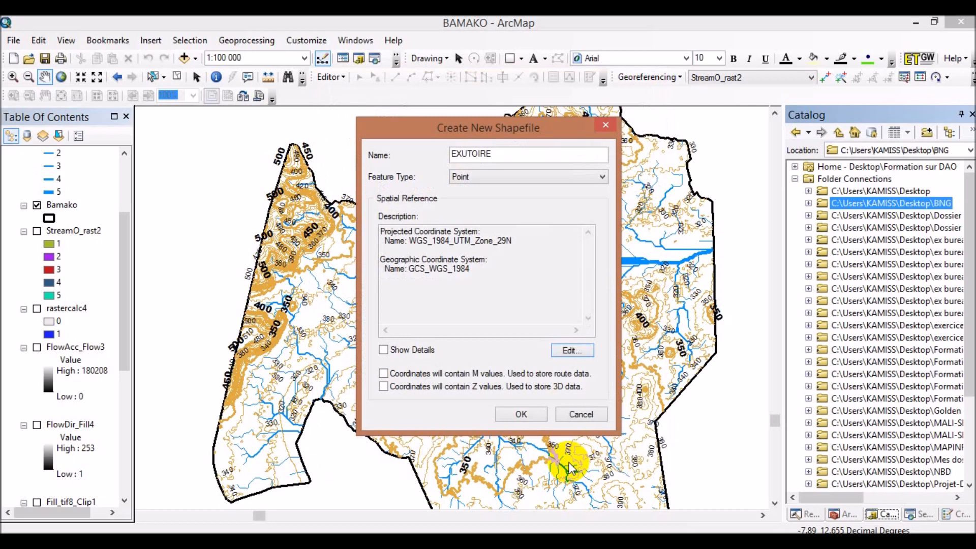
left_click(524, 415)
left_click(575, 335)
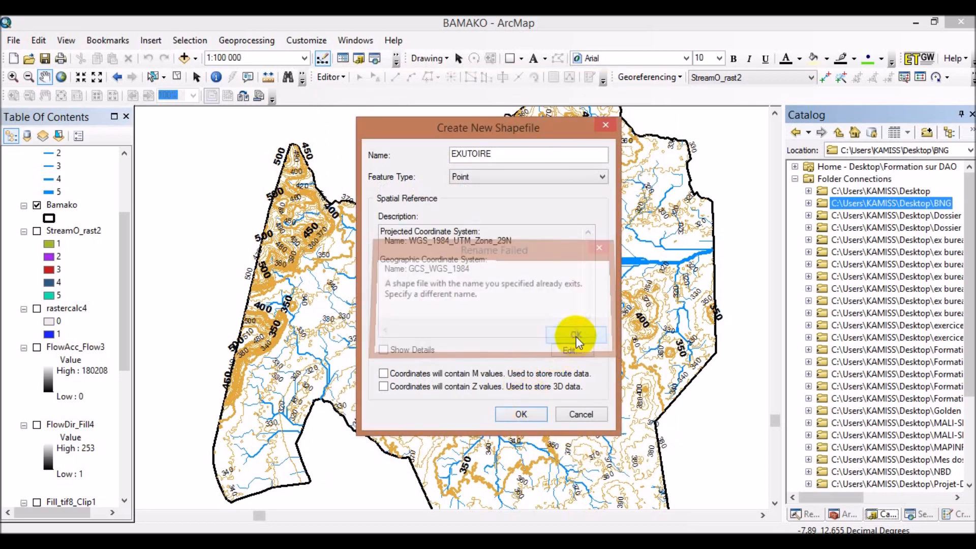
left_click(522, 411)
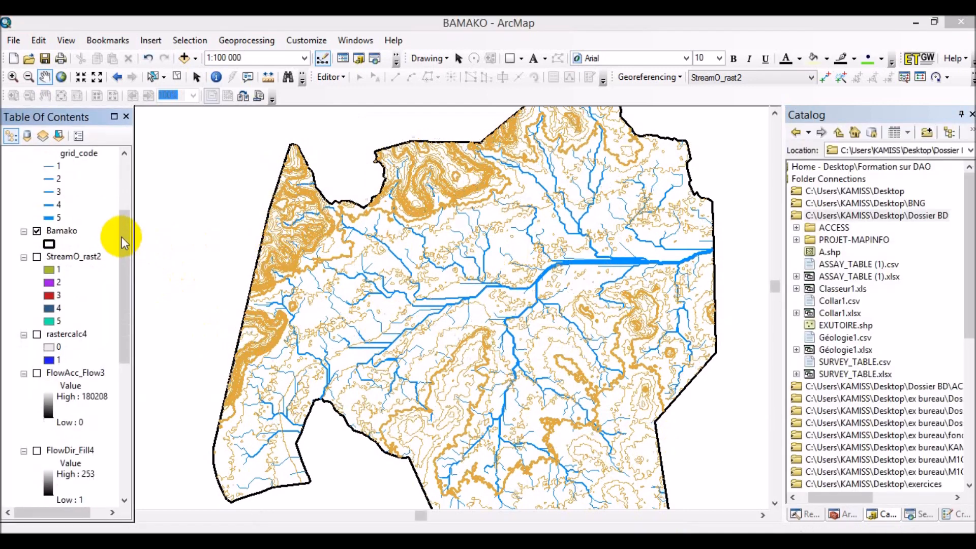
Start an editing session on the EXUTOIRE layer.
left_click_drag(122, 237, 122, 163)
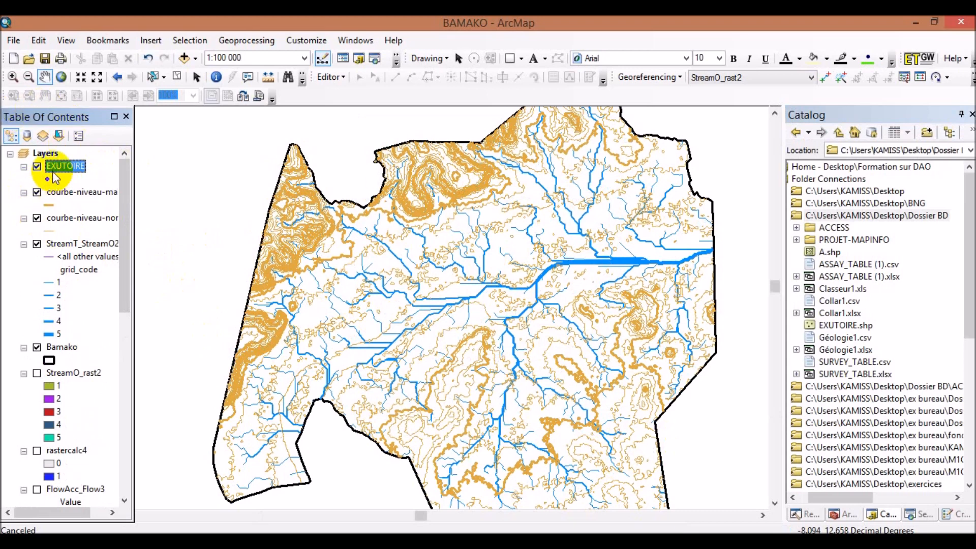
left_click_drag(447, 294, 399, 294)
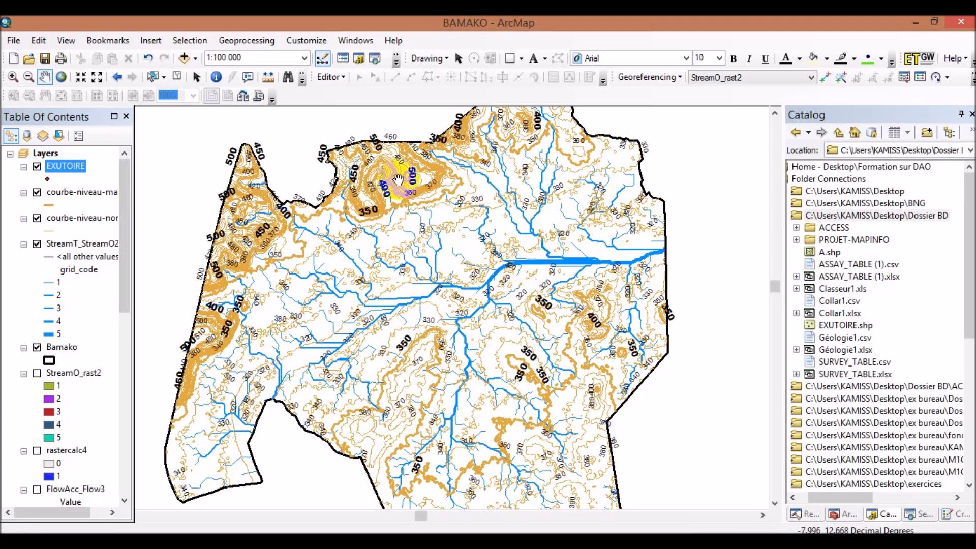
left_click(340, 78)
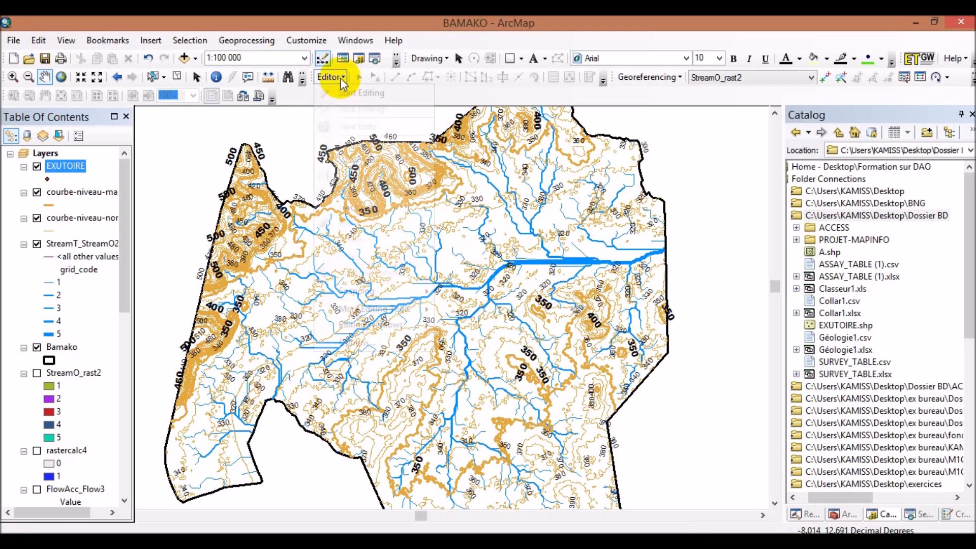
left_click(354, 93)
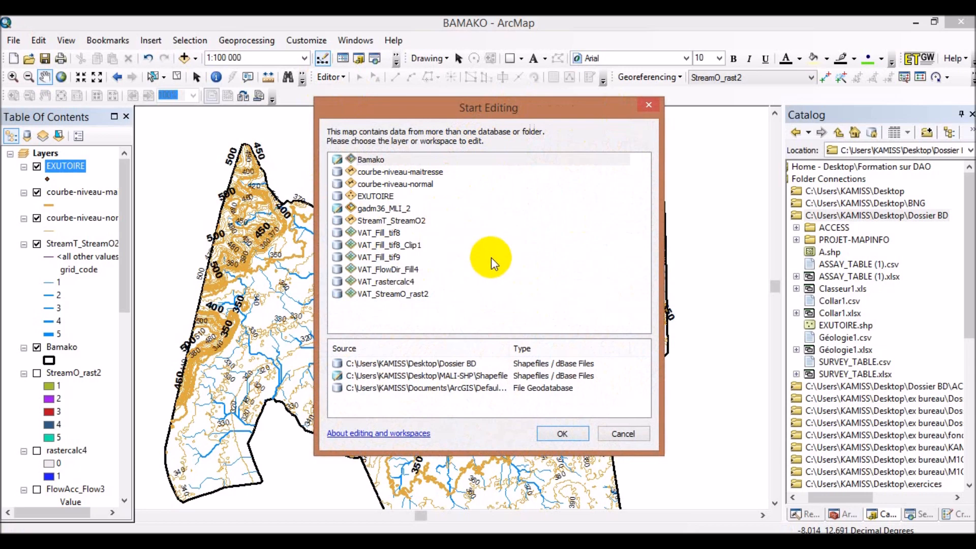
left_click(372, 196)
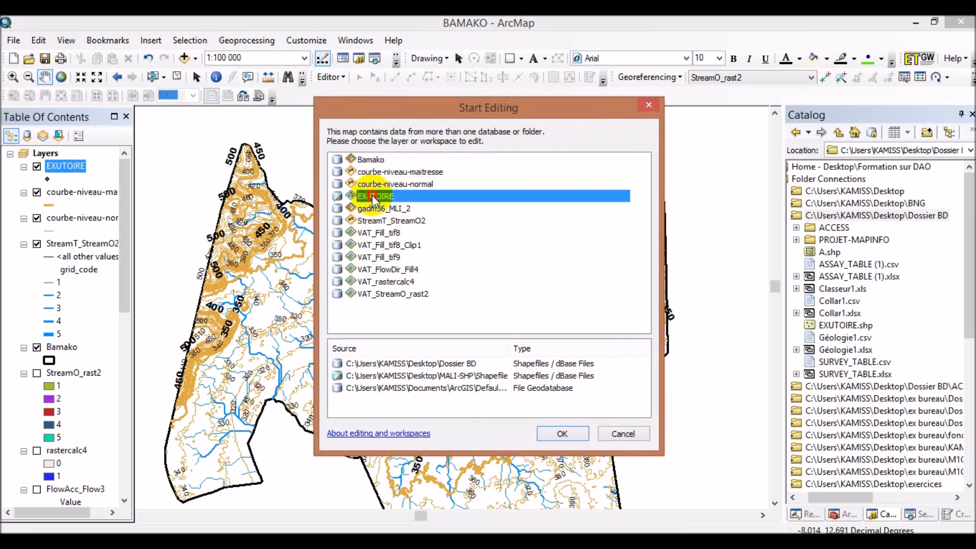
left_click(563, 433)
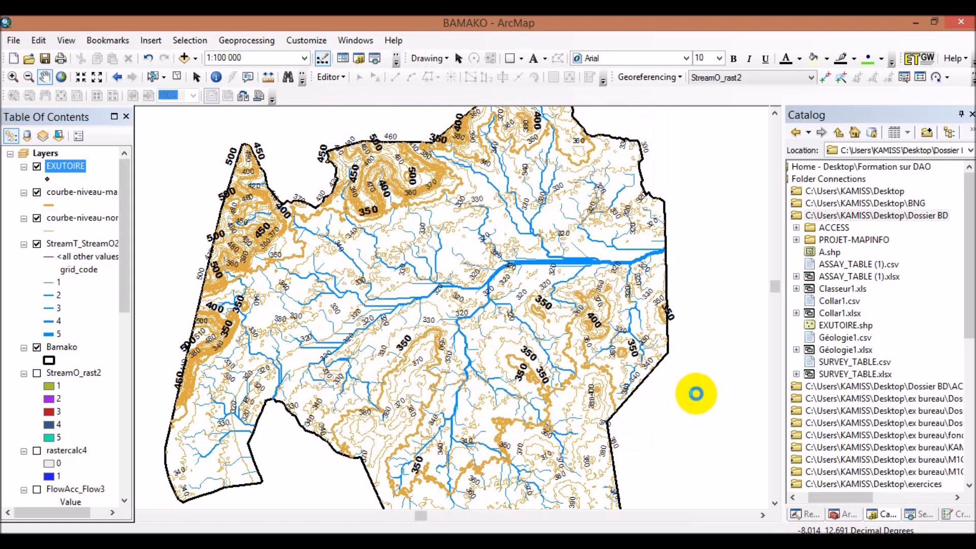
Open the Create Features window and activate the EXUTOIRE template for drawing points.
left_click(331, 78)
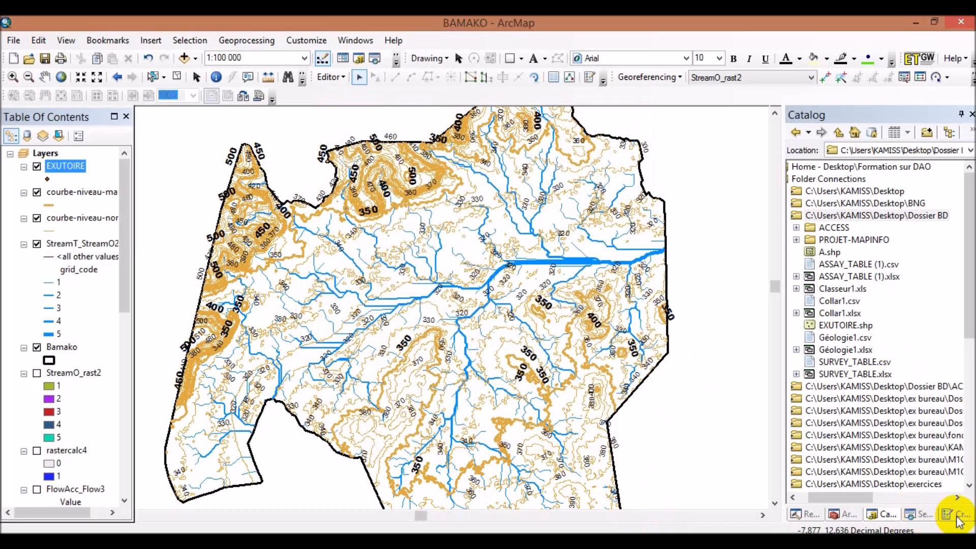
left_click(958, 517)
left_click(820, 164)
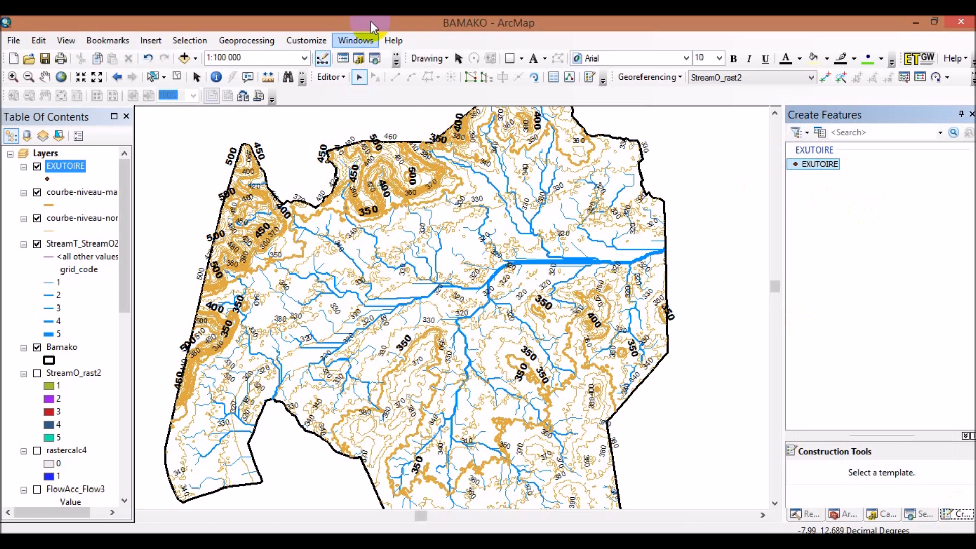
left_click(342, 80)
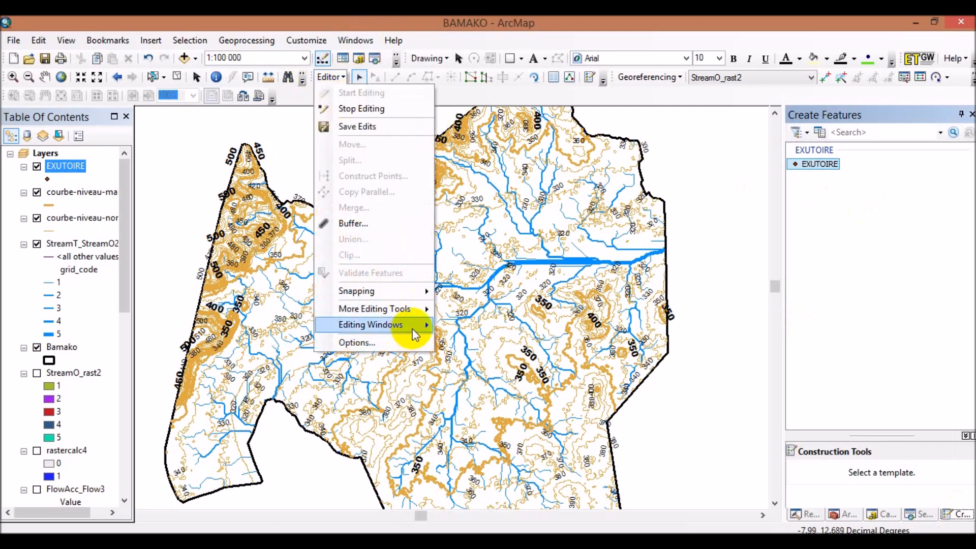
mouse_move(411, 333)
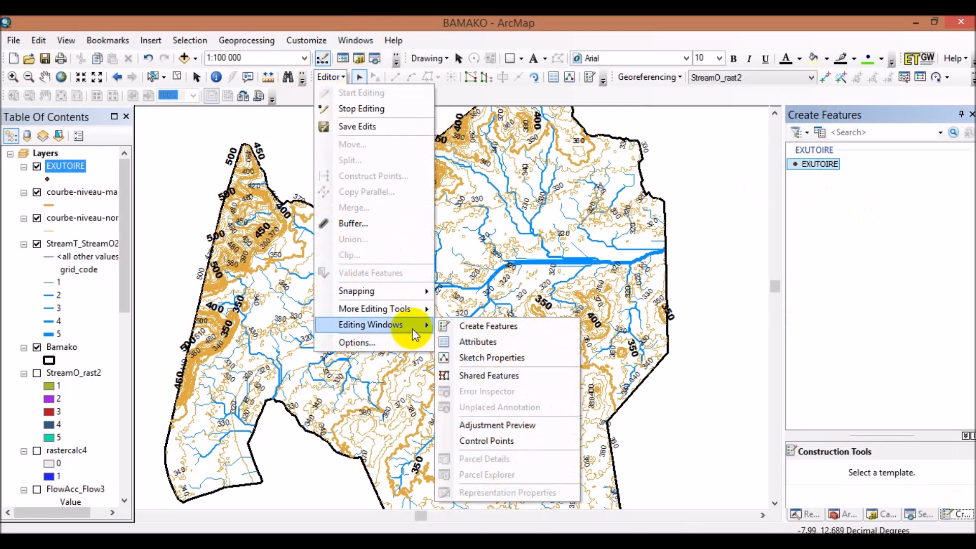
left_click(486, 327)
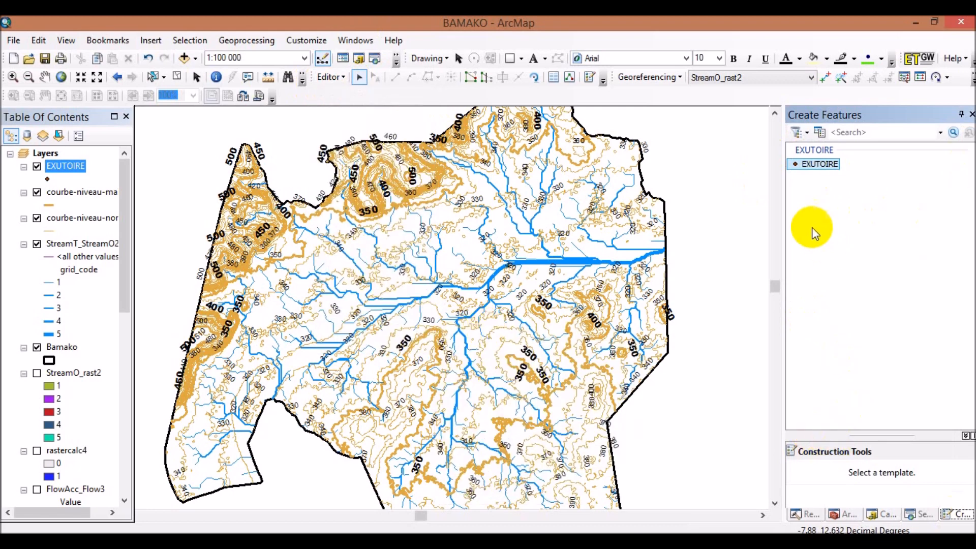
left_click(813, 164)
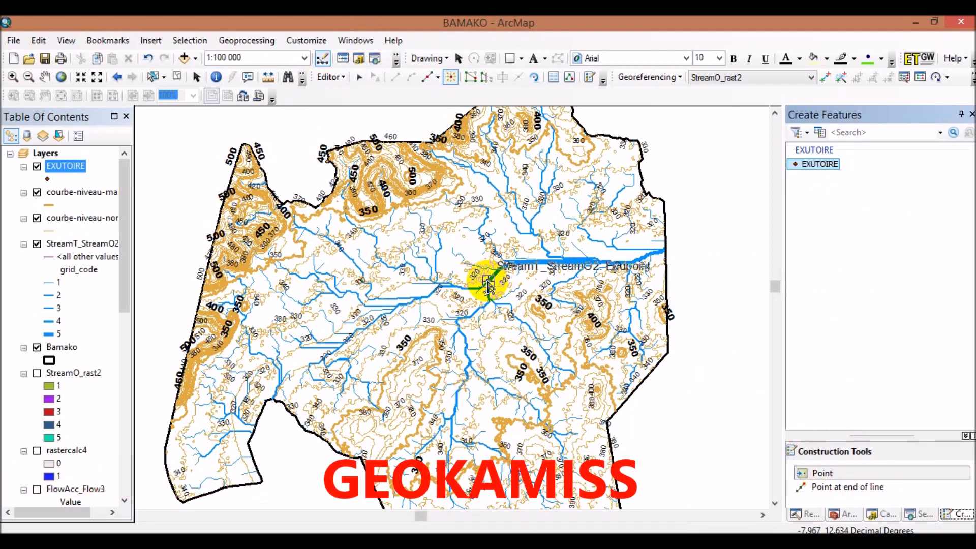
Examine the main stream branches and their confluences across the Bamako network to locate the watershed outlet.
scroll(491, 280, "up", 4)
scroll(491, 280, "down", 6)
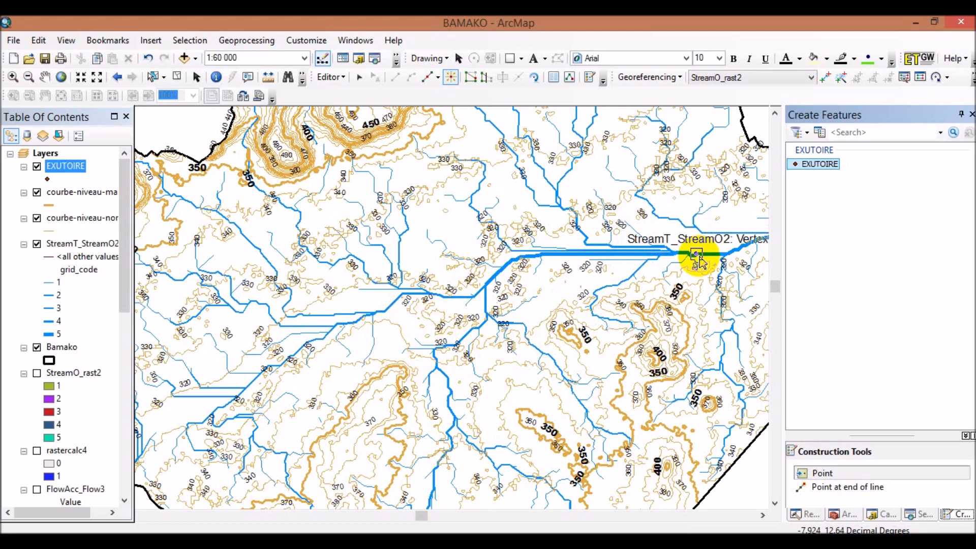
left_click_drag(700, 259, 421, 310)
scroll(420, 310, "down", 2)
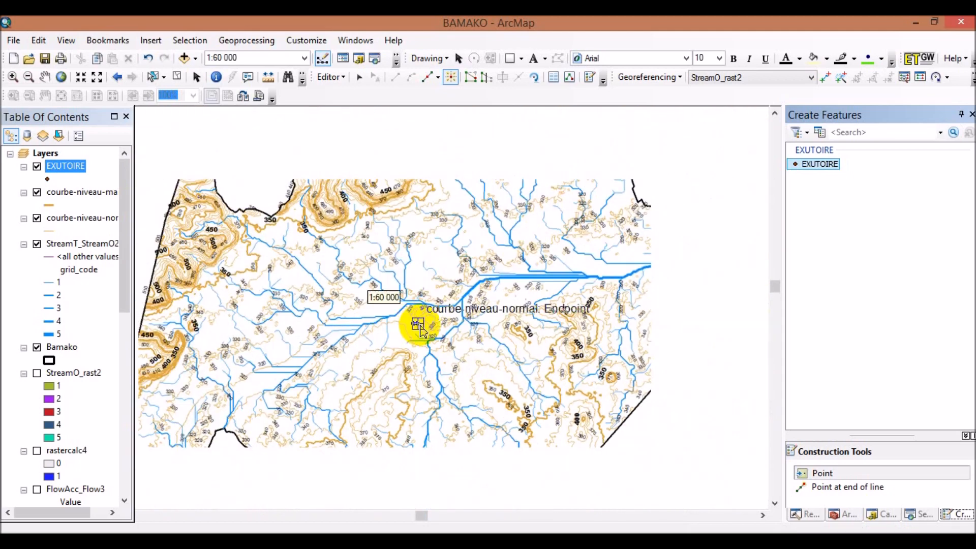
scroll(415, 329, "up", 2)
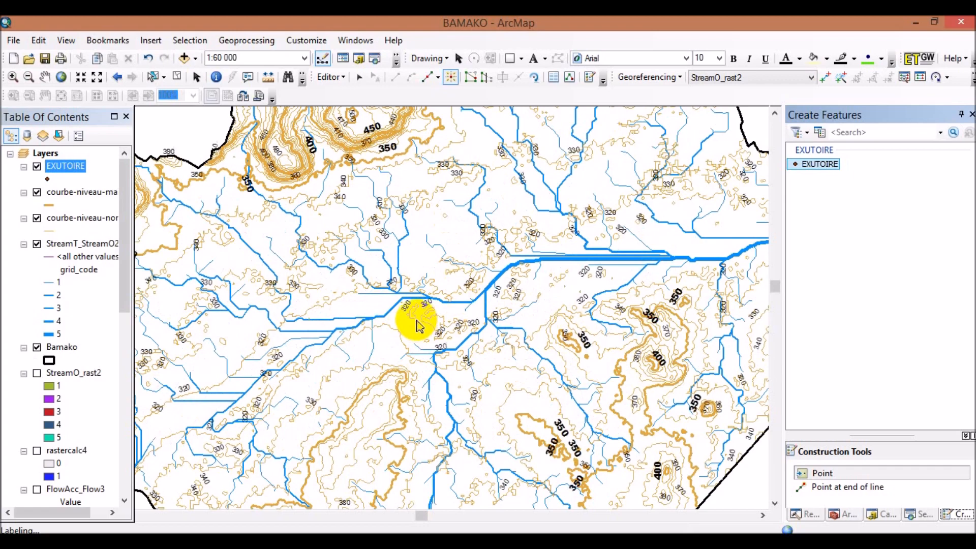
scroll(418, 323, "up", 1)
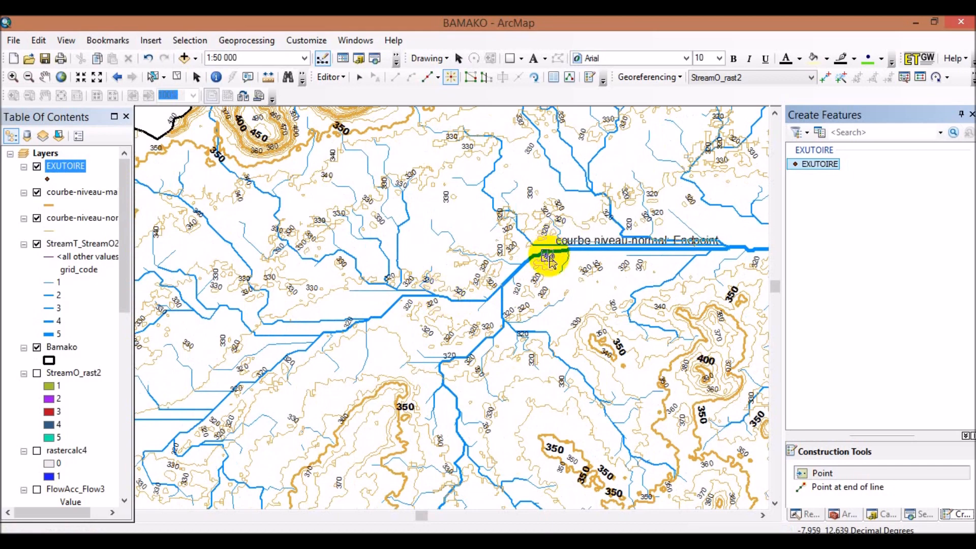
scroll(447, 285, "up", 2)
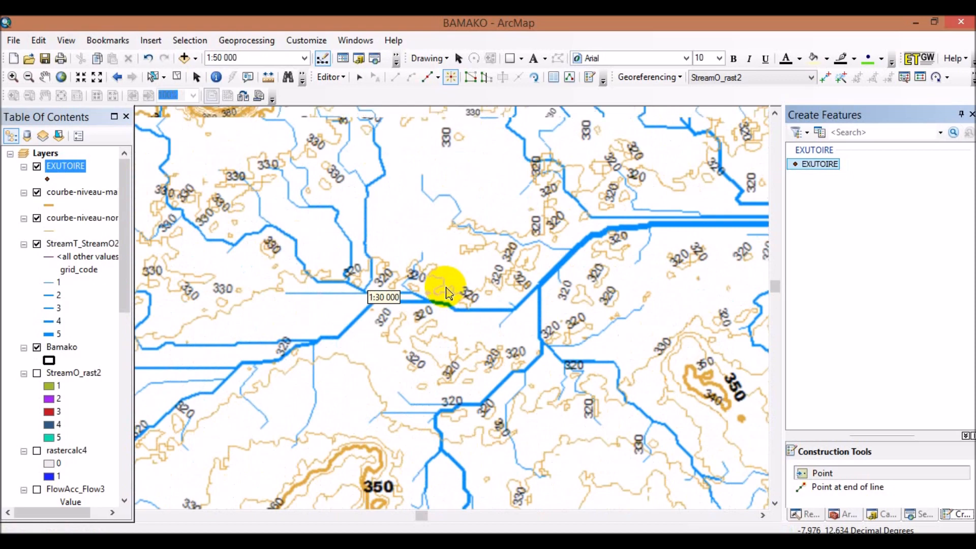
scroll(448, 293, "down", 3)
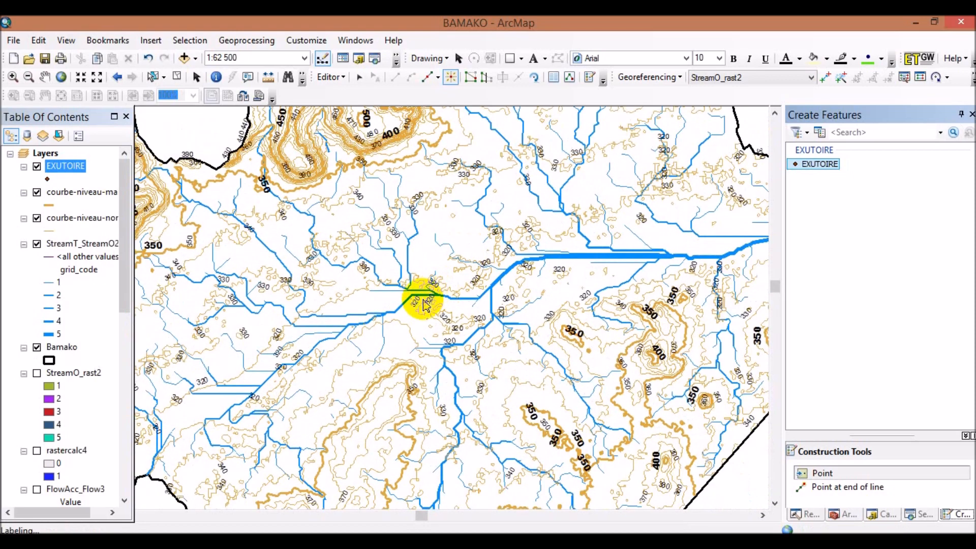
scroll(425, 302, "up", 2)
scroll(425, 302, "down", 3)
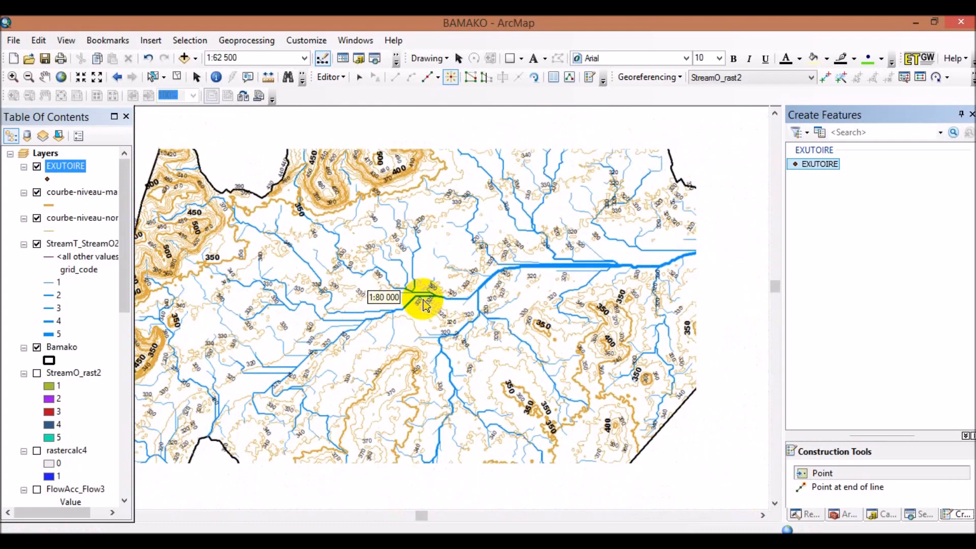
Place the EXUTOIRE point on the main stream's endpoint at Bamako's eastern boundary, snapping to StreamT_StreamO2.
scroll(424, 304, "down", 3)
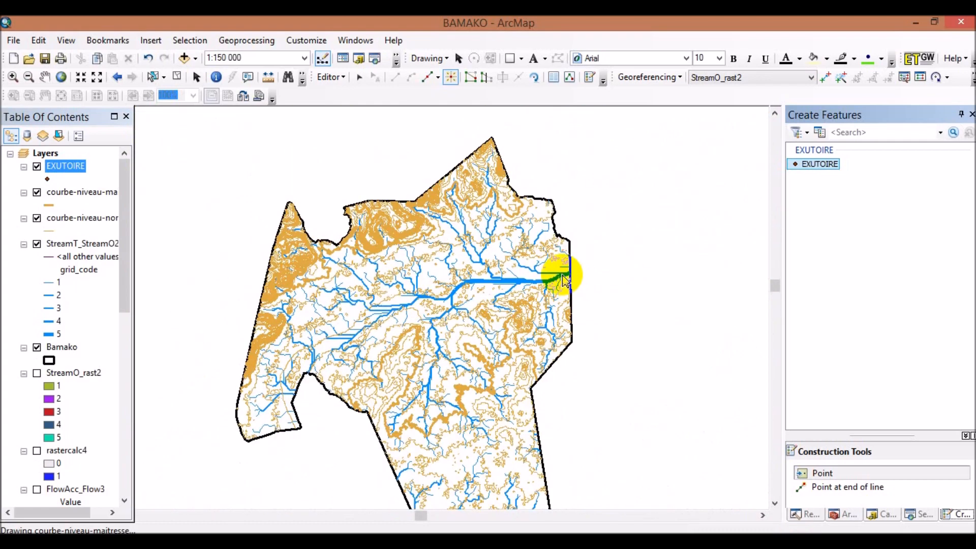
scroll(573, 281, "down", 2)
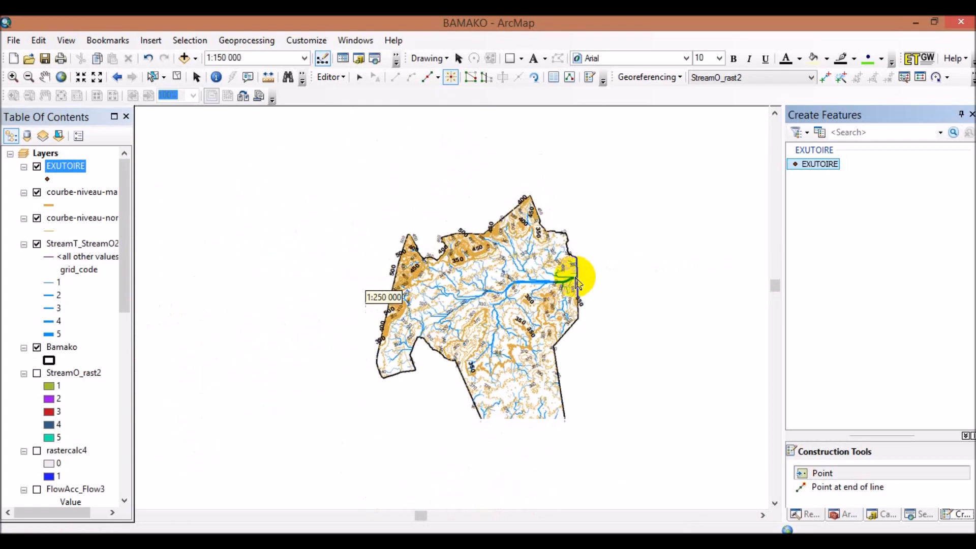
scroll(576, 282, "up", 6)
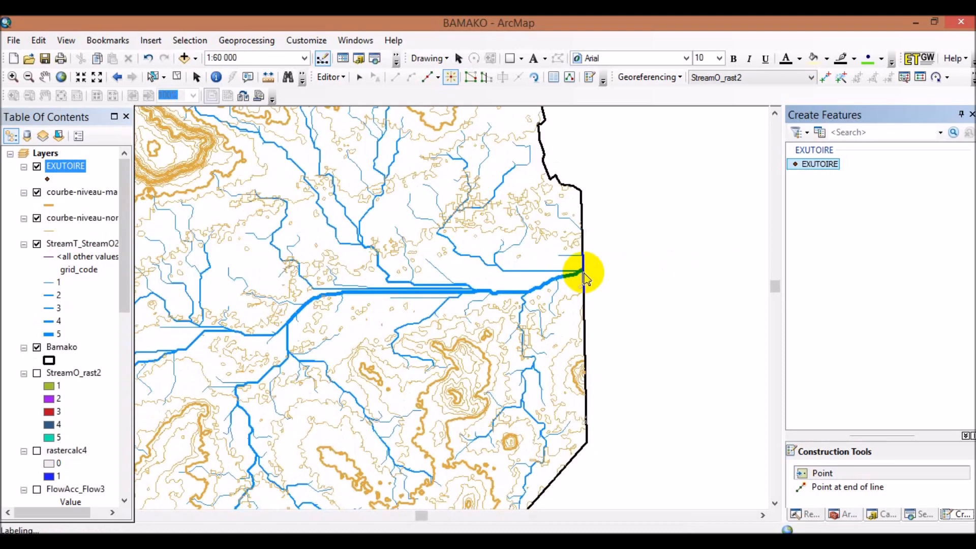
scroll(584, 277, "up", 3)
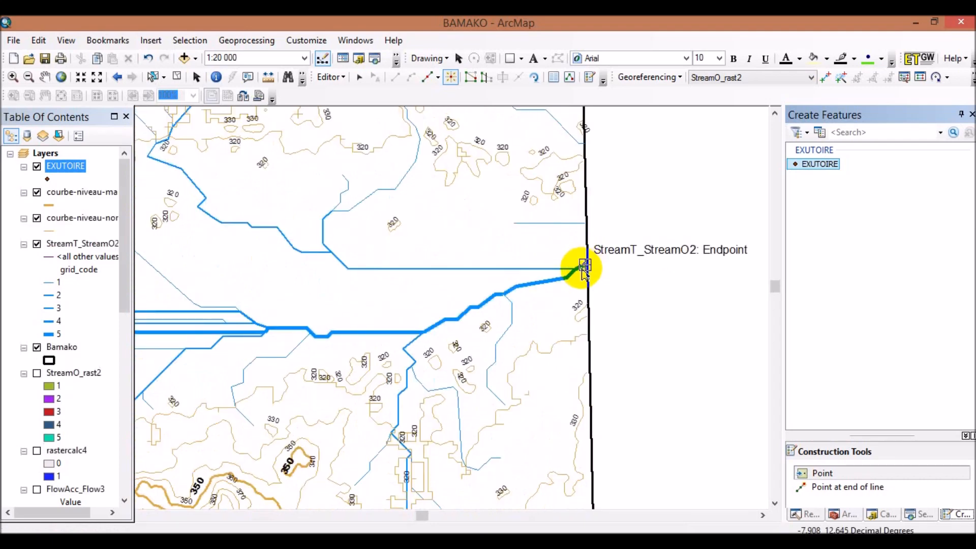
left_click(584, 264)
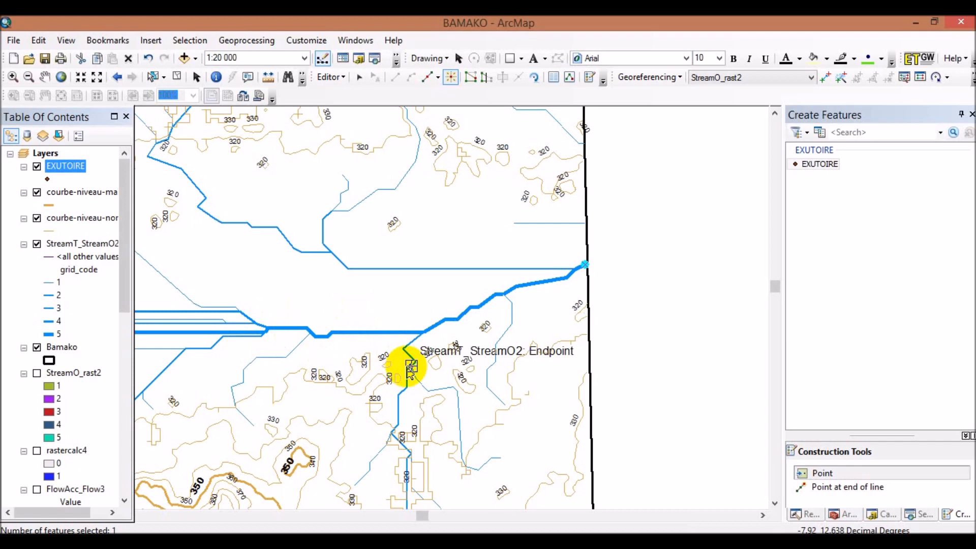
left_click(588, 280)
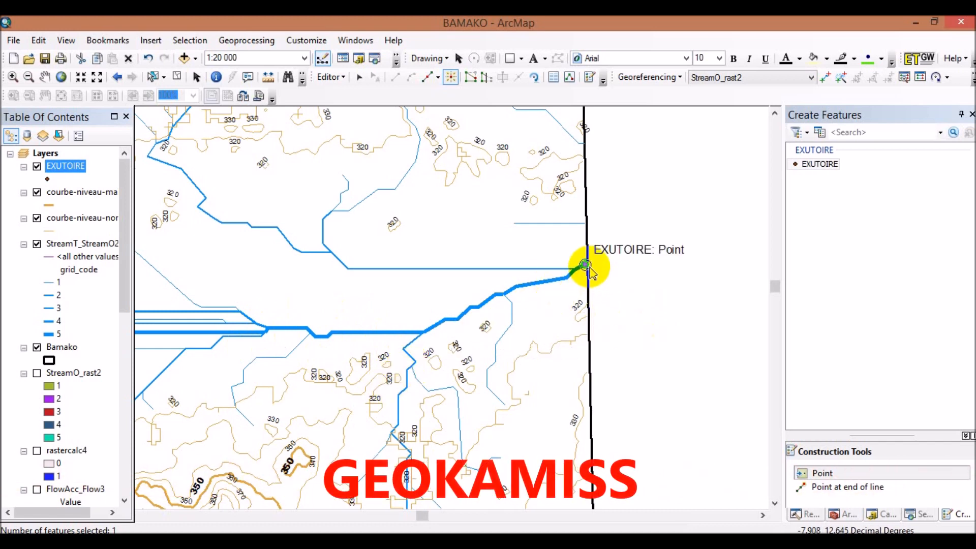
Save the edits to the EXUTOIRE layer and stop the editing session.
left_click(342, 78)
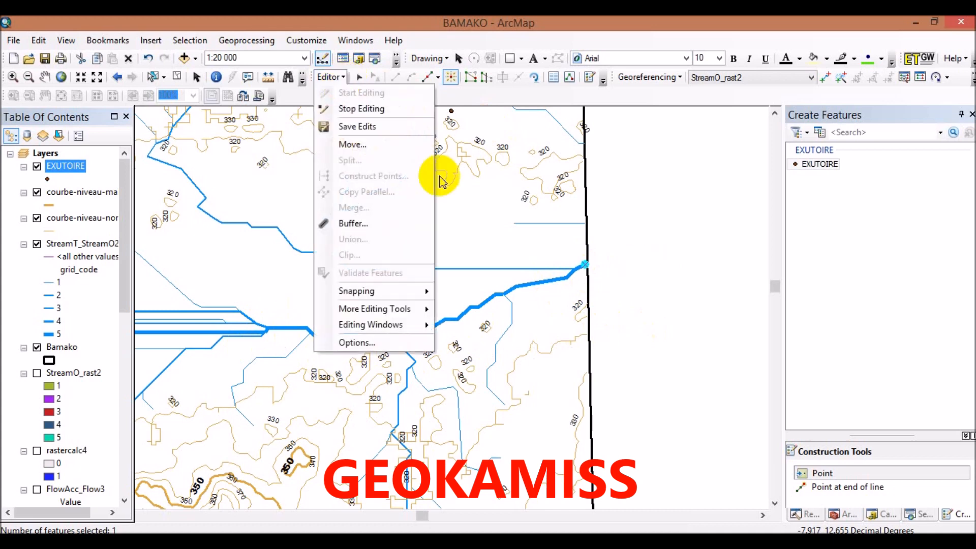
left_click(369, 128)
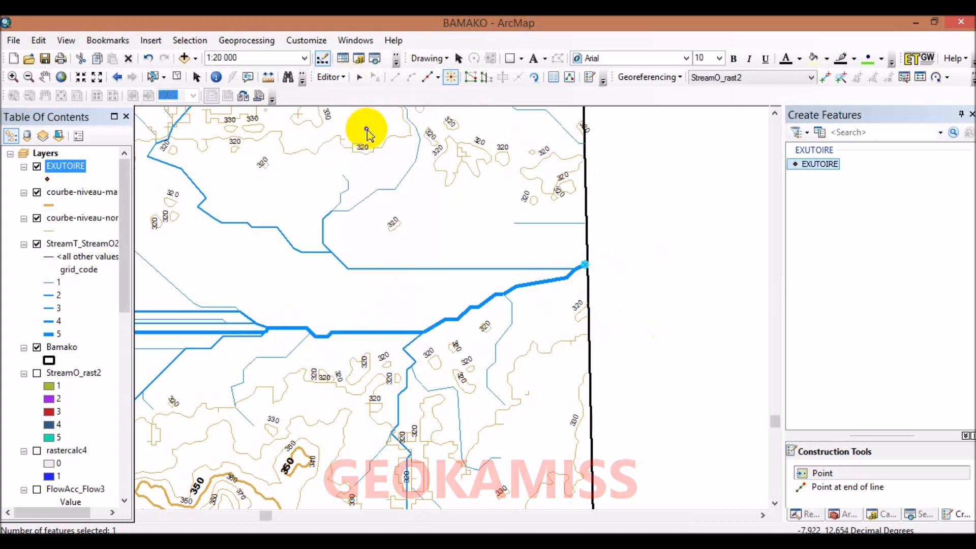
left_click(338, 76)
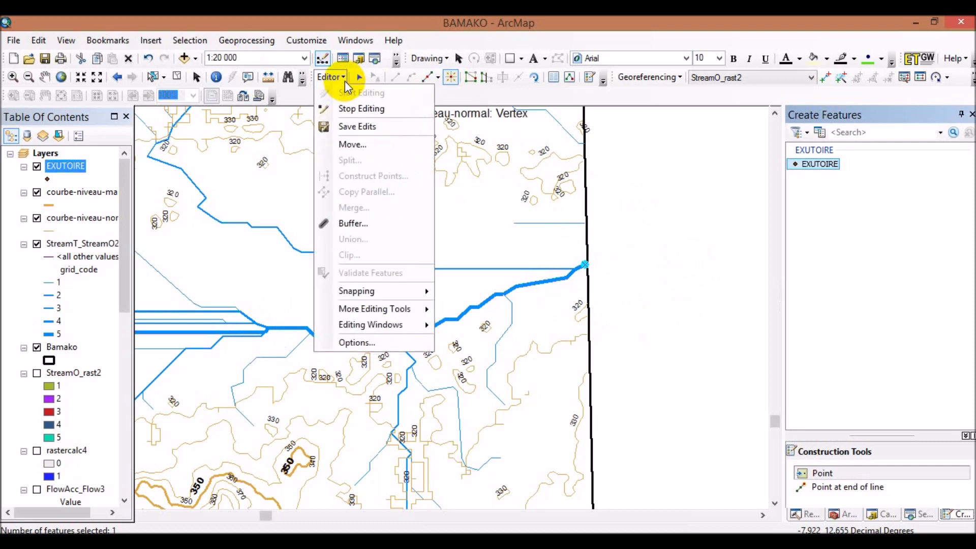
left_click(349, 108)
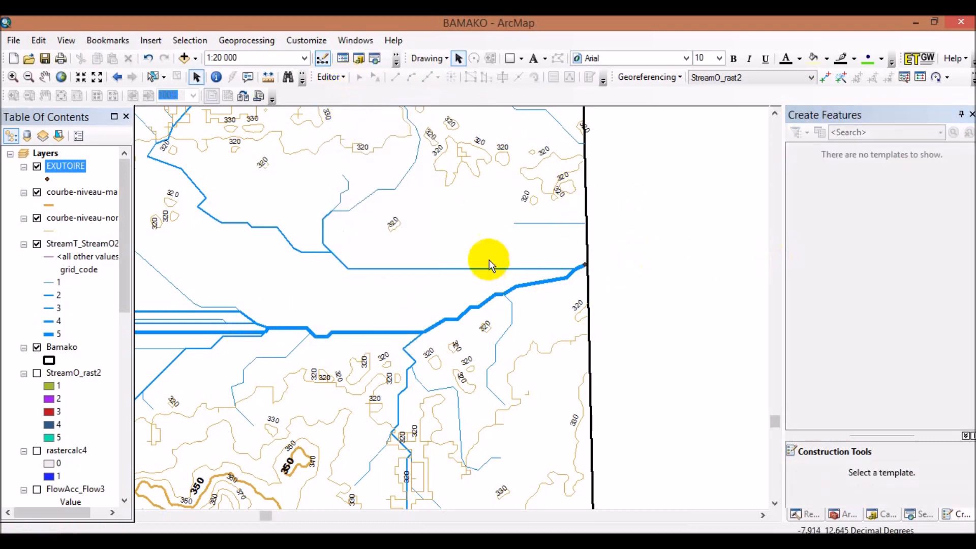
Set the EXUTOIRE point symbol's size to 10.
scroll(614, 240, "down", 3)
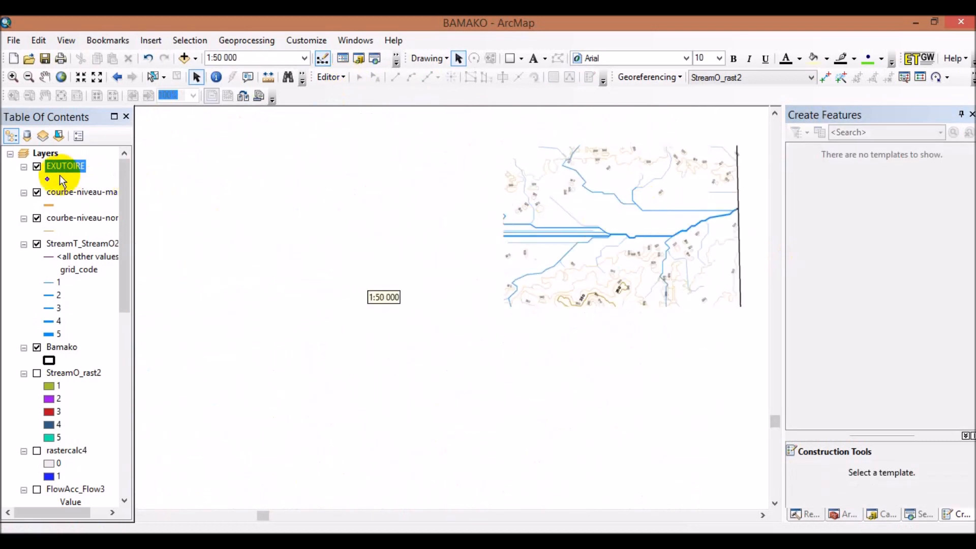
left_click(48, 180)
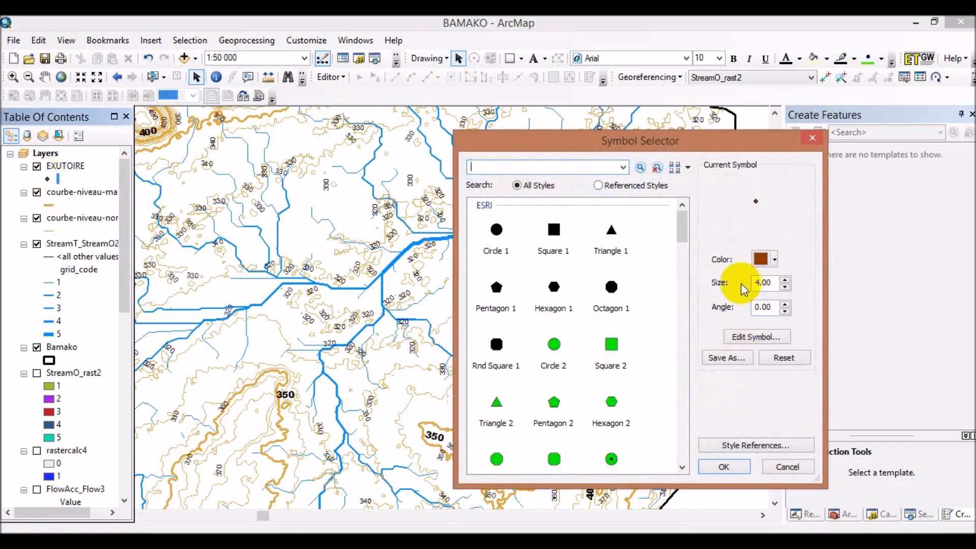
left_click(785, 279)
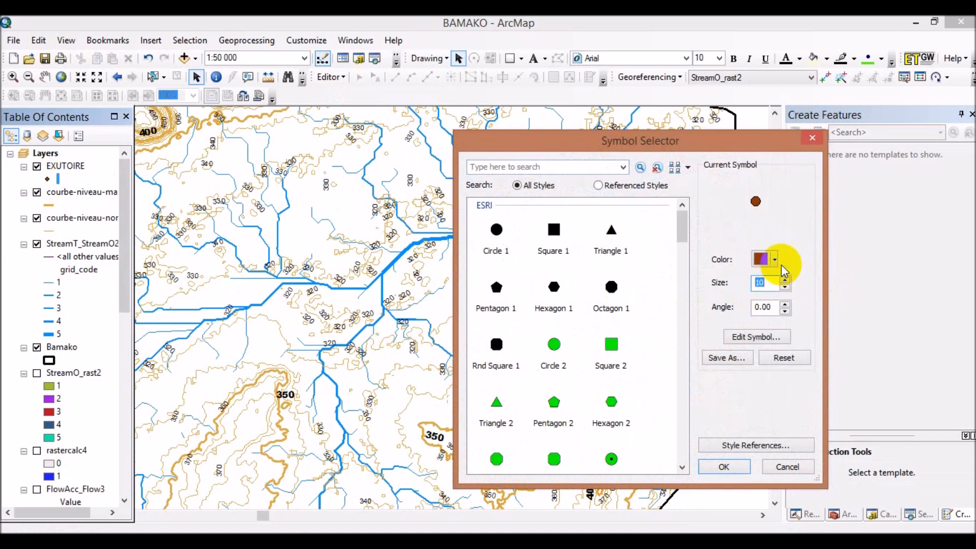
left_click(724, 467)
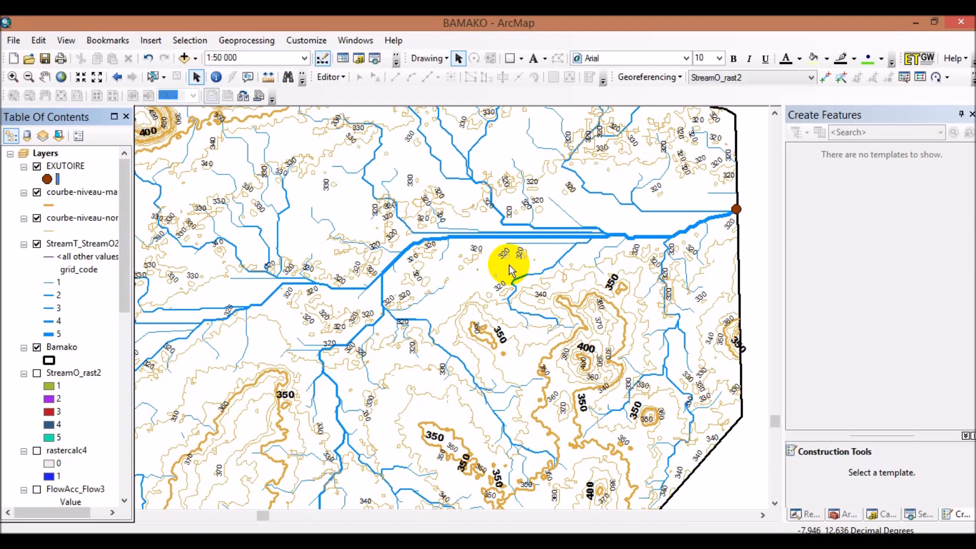
Start the Watershed tool from the Spatial Analyst Hydrology toolset with FlowDir_Fill4 as the input flow direction raster.
left_click(848, 515)
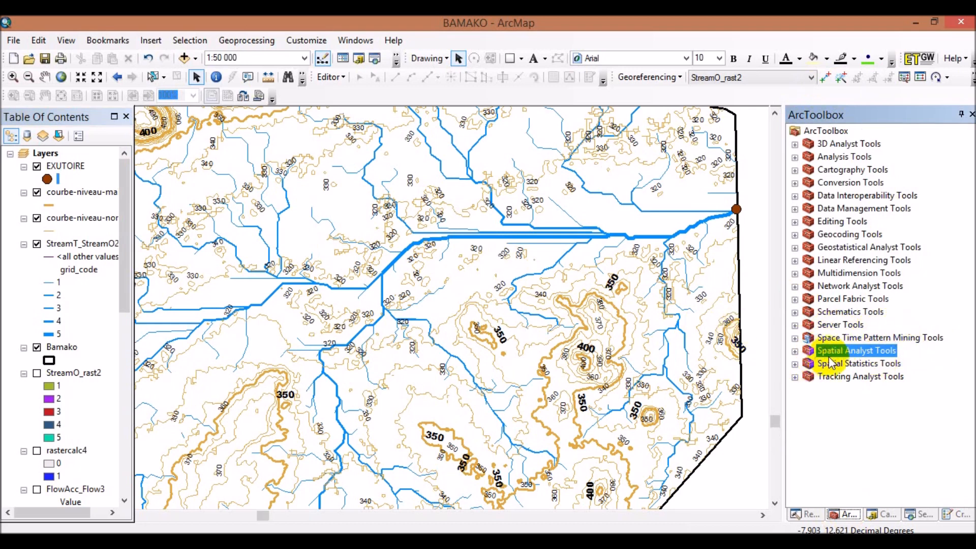
left_click(794, 350)
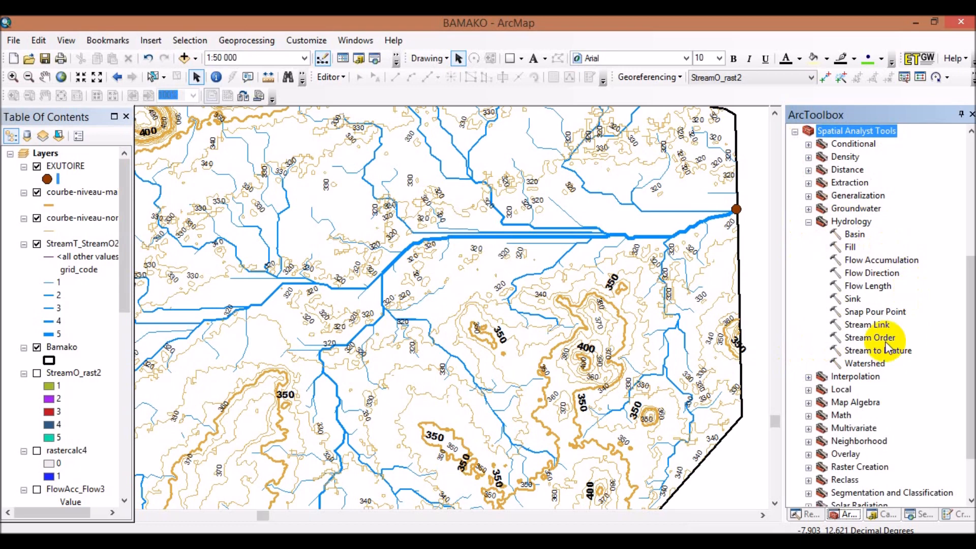
left_click(860, 363)
double_click(861, 363)
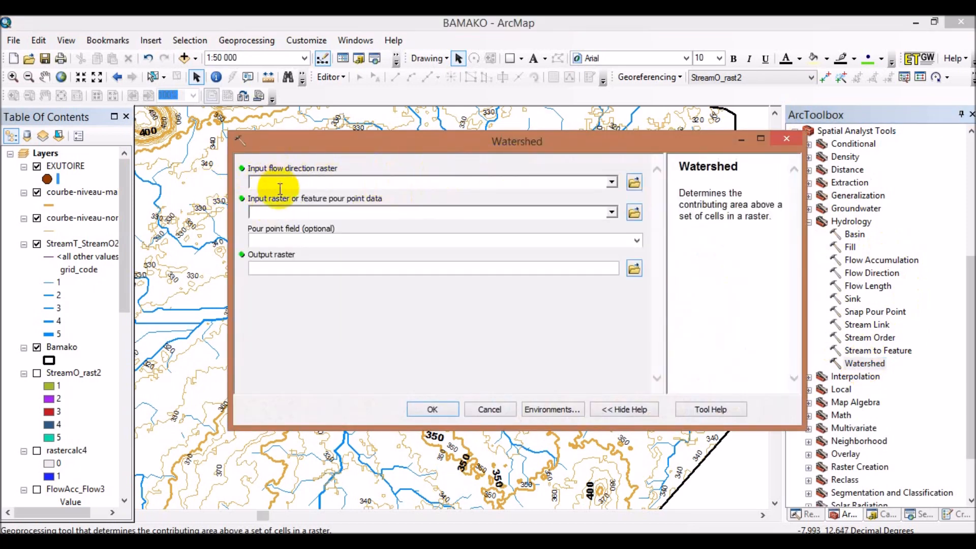
left_click(611, 183)
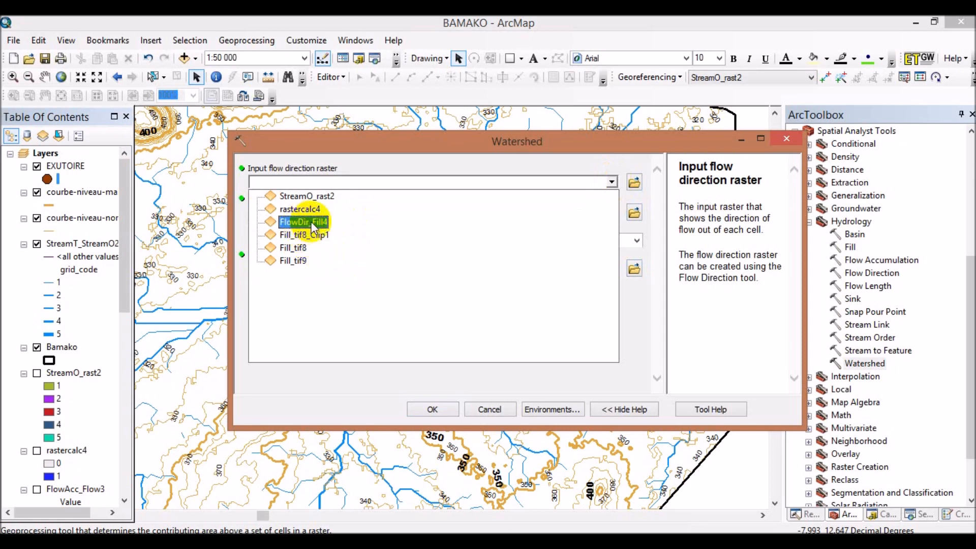
left_click(326, 209)
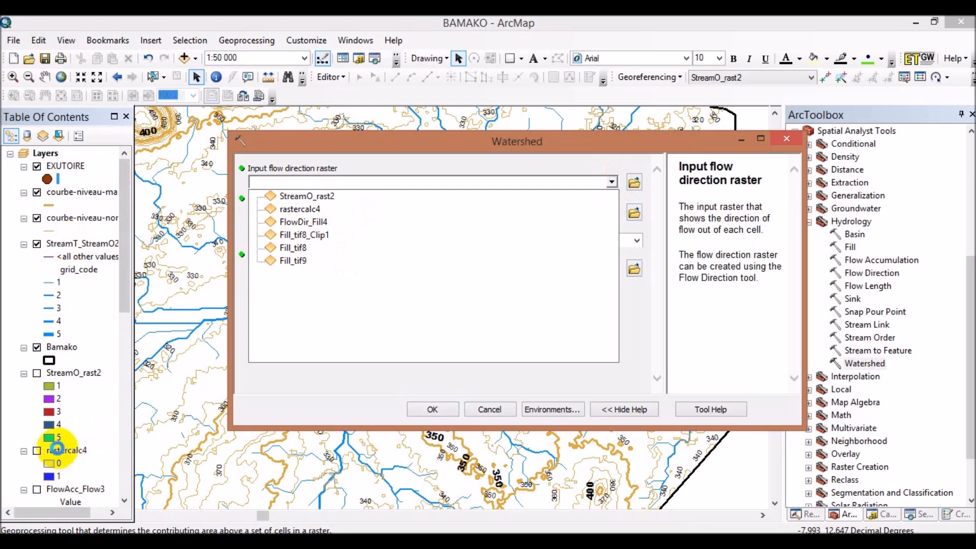
left_click(108, 371)
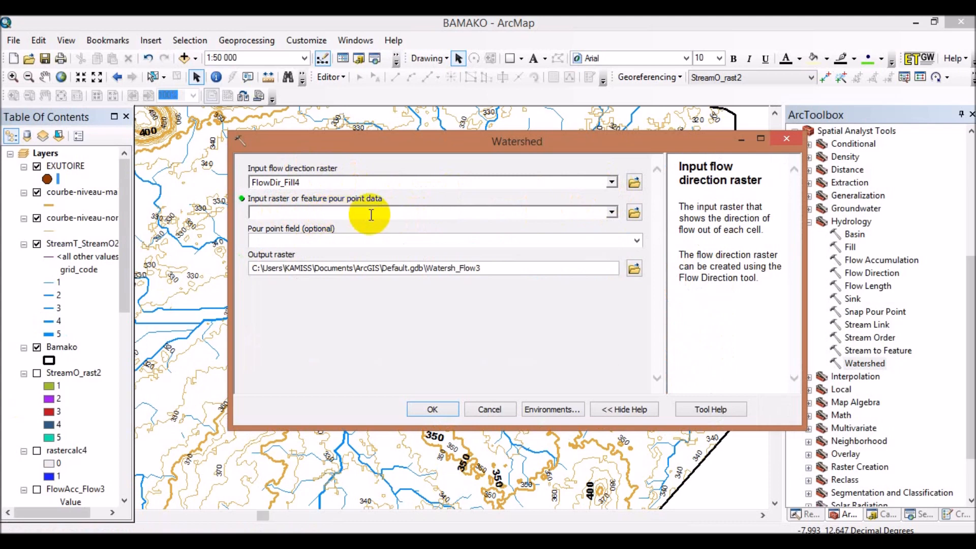
Use EXUTOIRE as the pour point data with the Id field and run the Watershed tool.
left_click(612, 212)
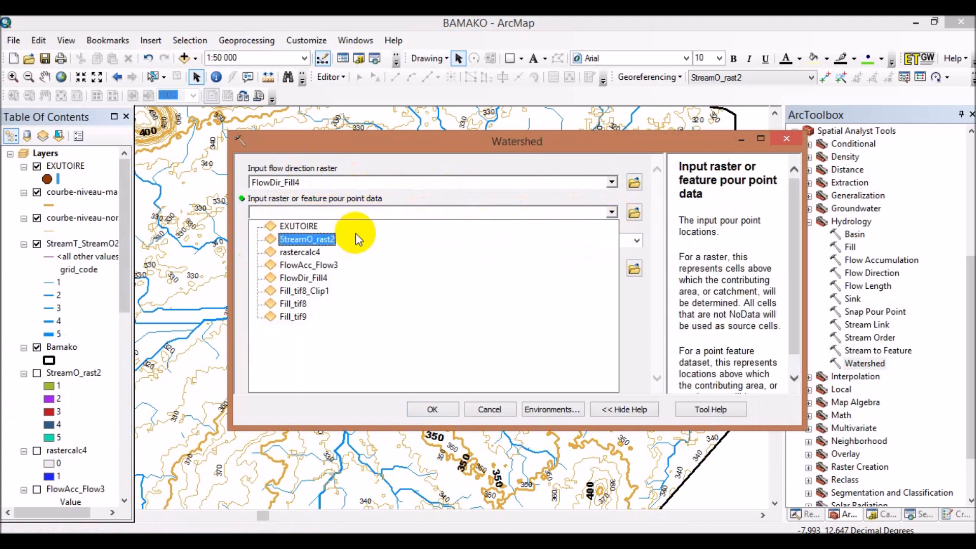
left_click(299, 226)
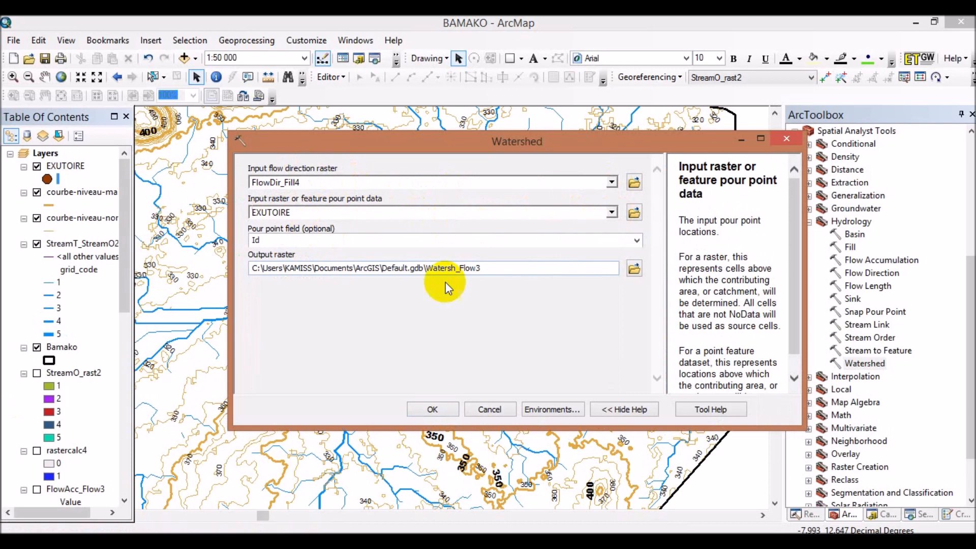
left_click(436, 408)
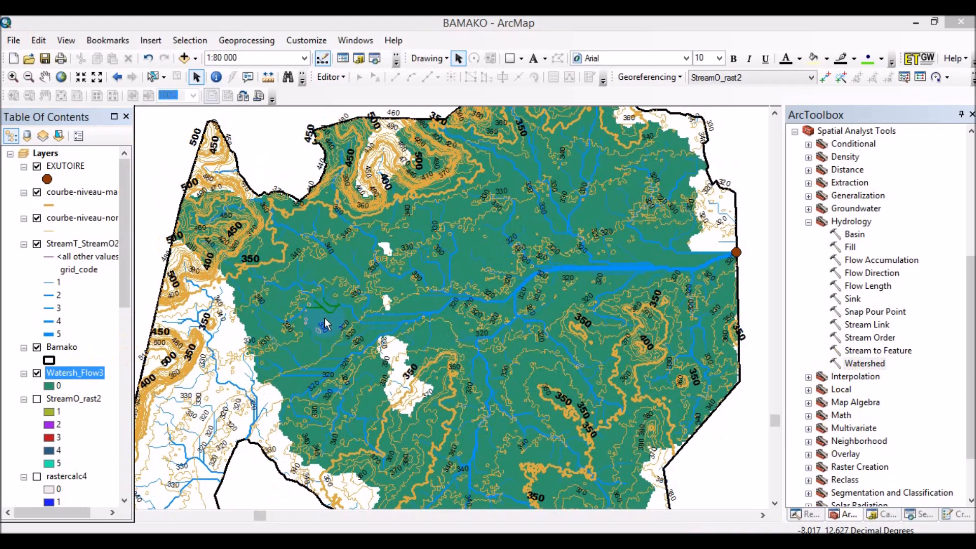
Start the Raster to Polygon tool from the Conversion Tools From Raster toolset.
left_click(99, 376)
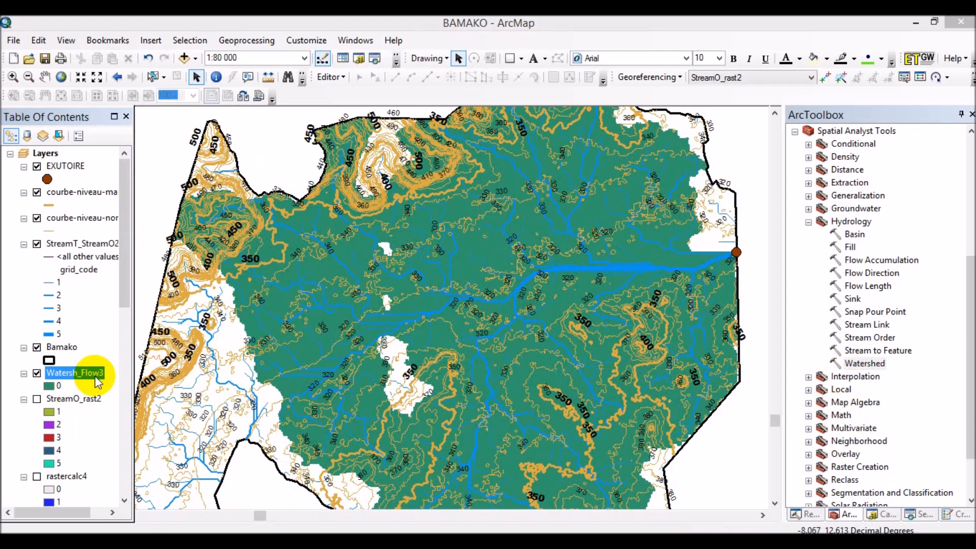
left_click(808, 221)
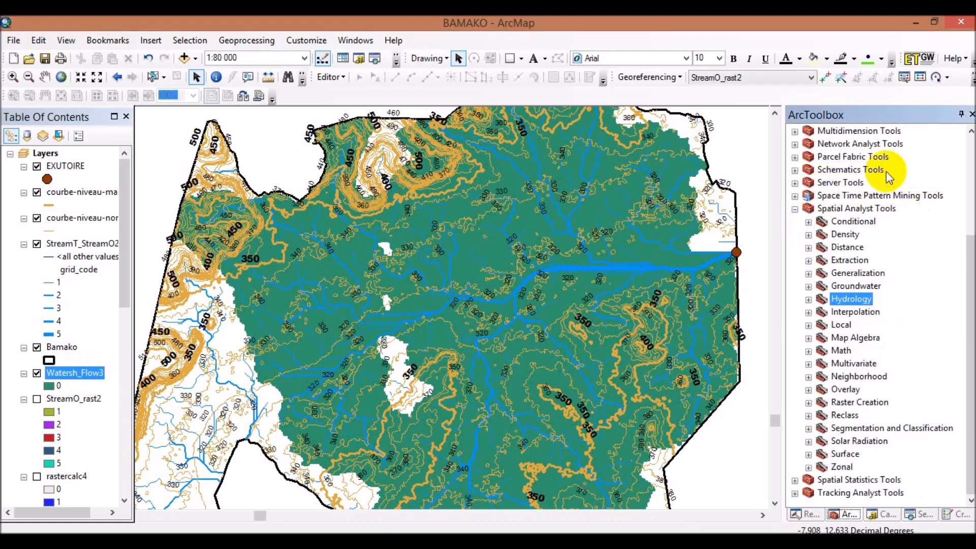
scroll(960, 218, "up", 4)
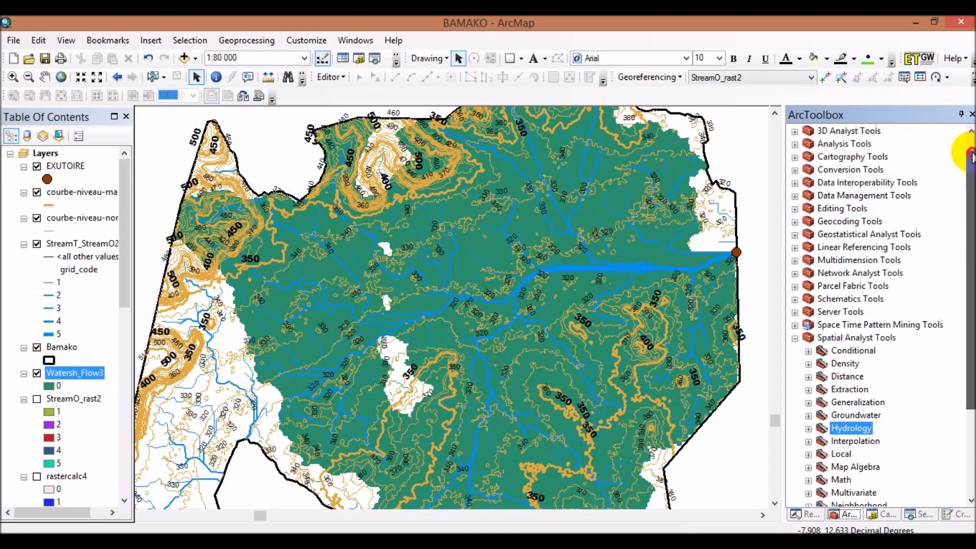
left_click(794, 182)
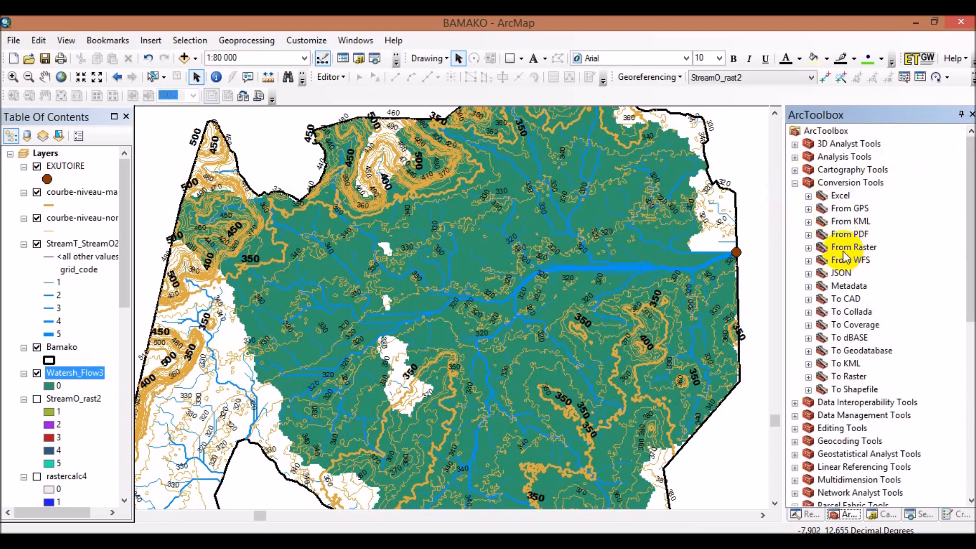
left_click(808, 248)
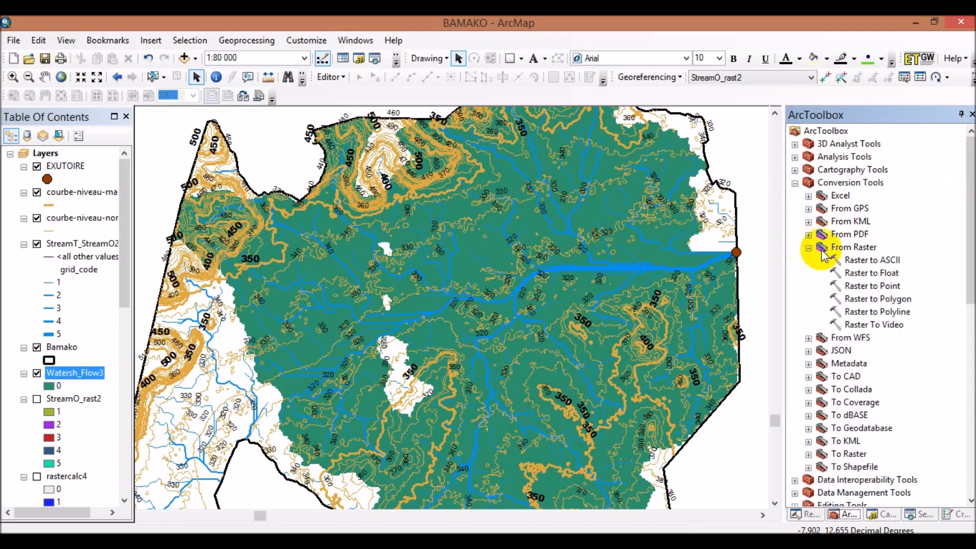
double_click(884, 300)
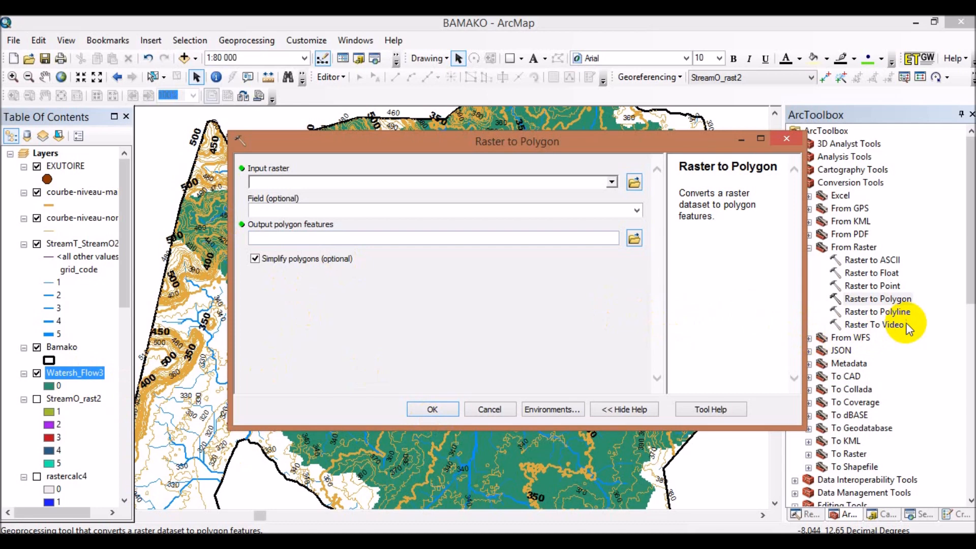
Convert the Watersh_Flow3 raster to simplified polygons using the Value field, and hide the Watersh_Flow3 layer.
left_click(395, 182)
left_click(612, 182)
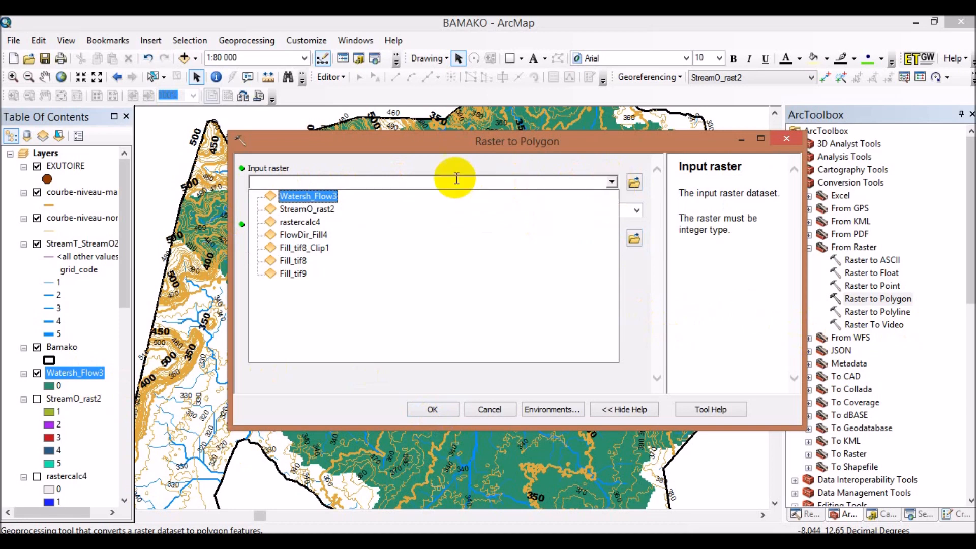
left_click(325, 196)
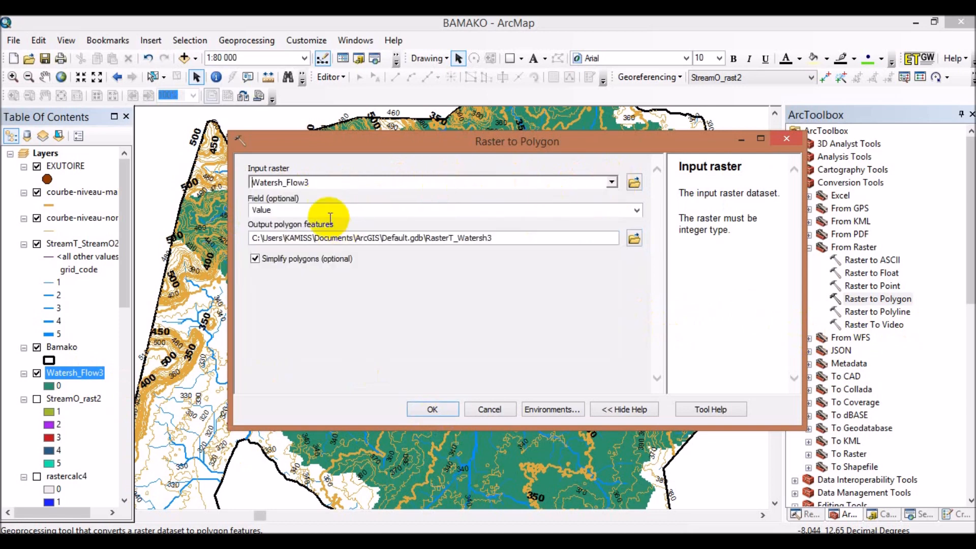
left_click(434, 408)
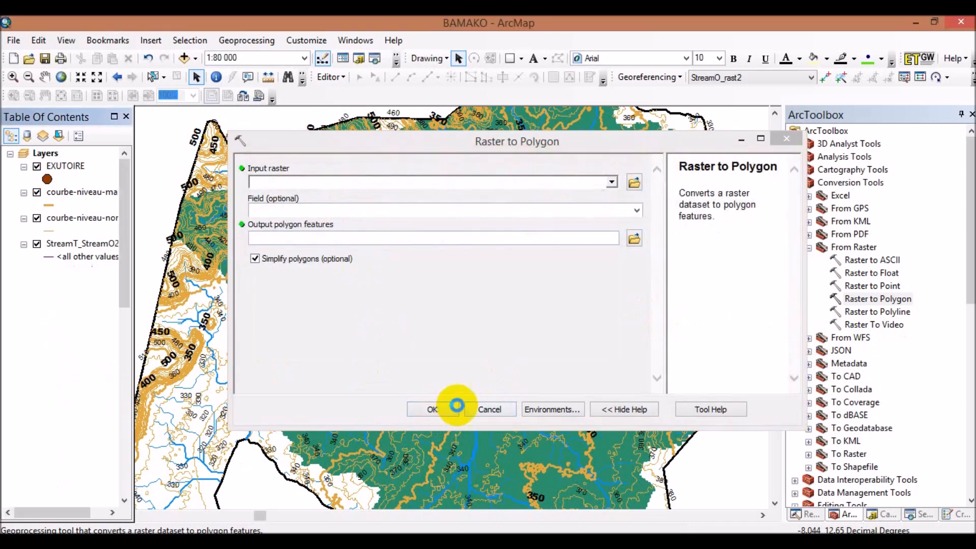
left_click(786, 139)
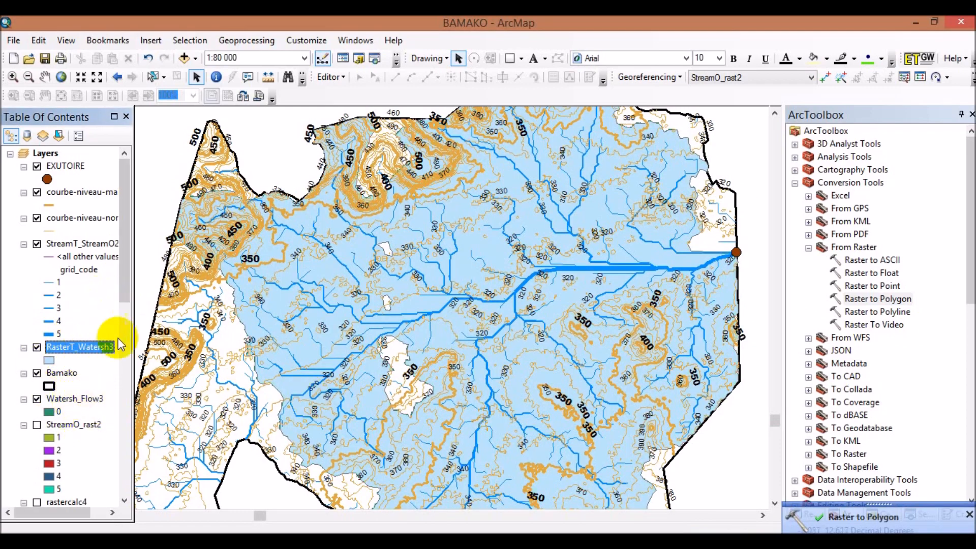
left_click(36, 400)
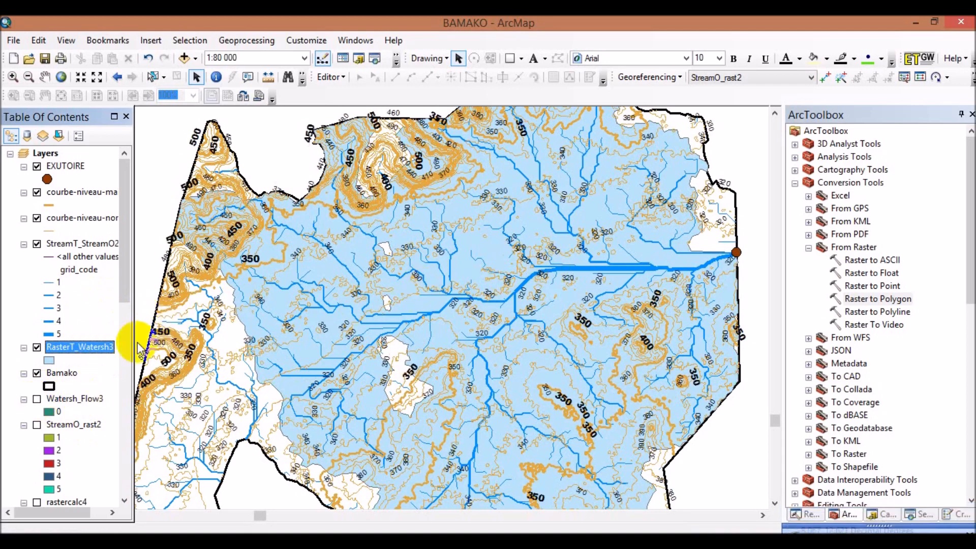
Examine the watershed polygon's extent and gaps against the contour lines and streams, especially around the northwestern hills.
scroll(548, 284, "up", 2)
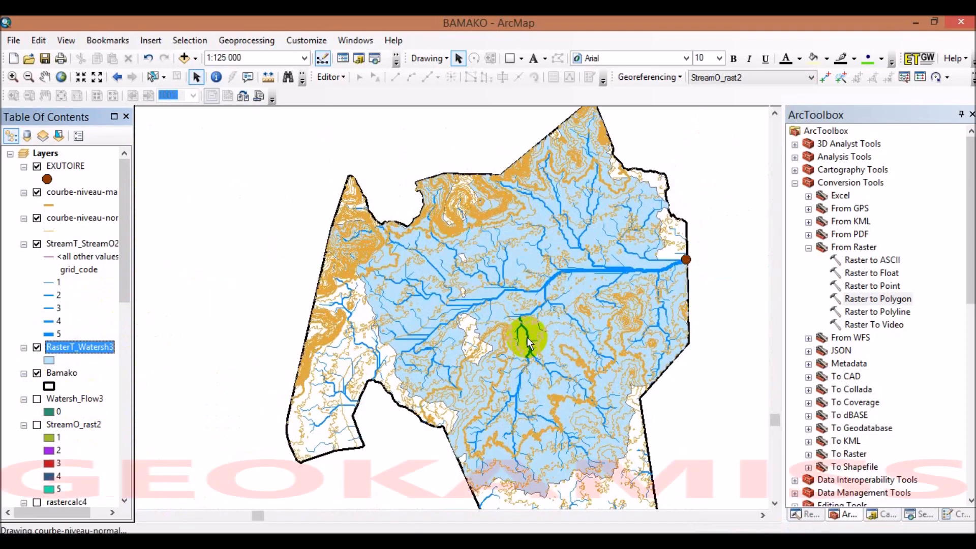
scroll(498, 309, "down", 3)
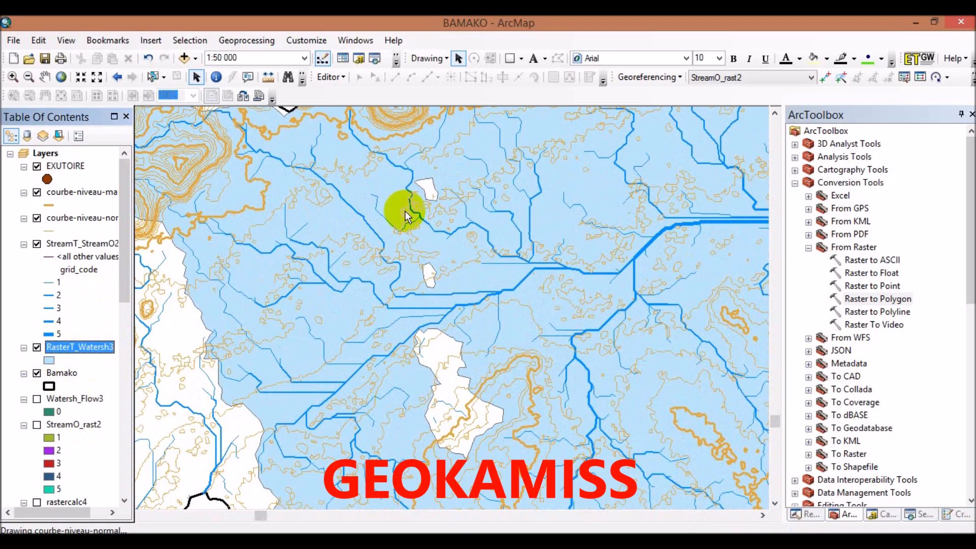
scroll(437, 295, "up", 1)
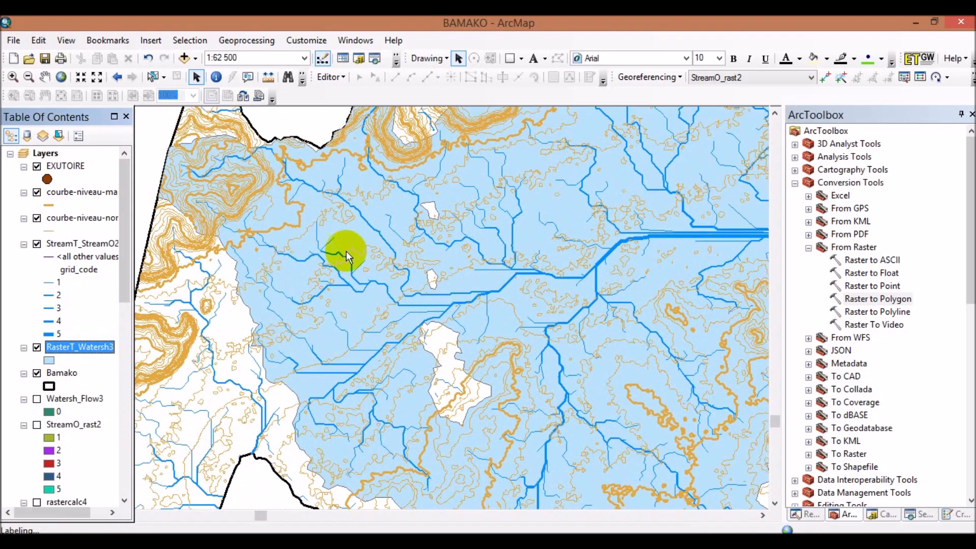
scroll(265, 218, "down", 1)
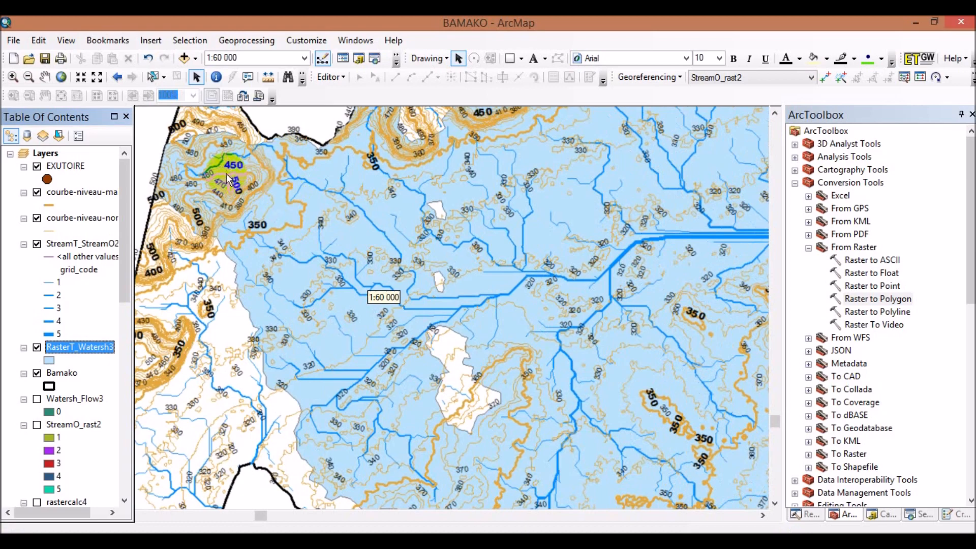
scroll(229, 175, "down", 1)
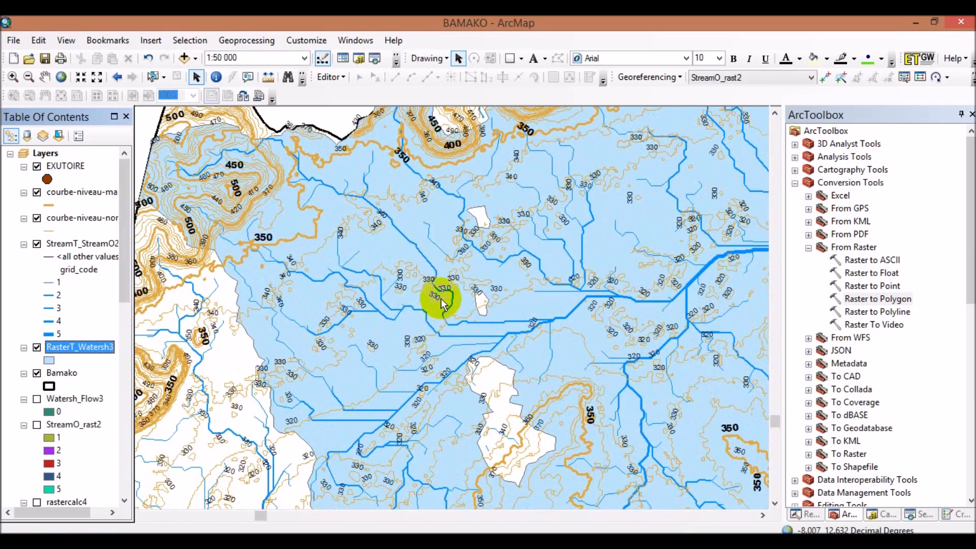
scroll(234, 190, "down", 2)
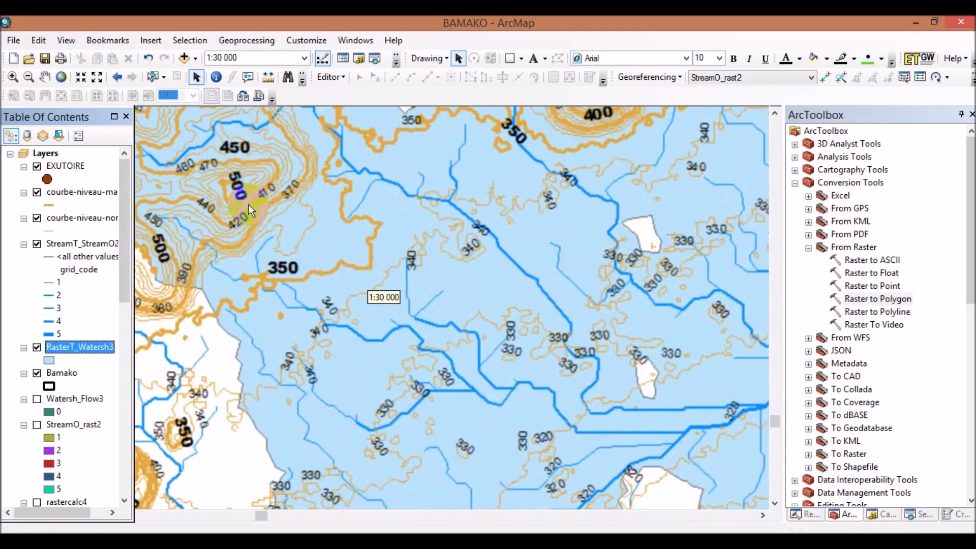
scroll(321, 254, "up", 1)
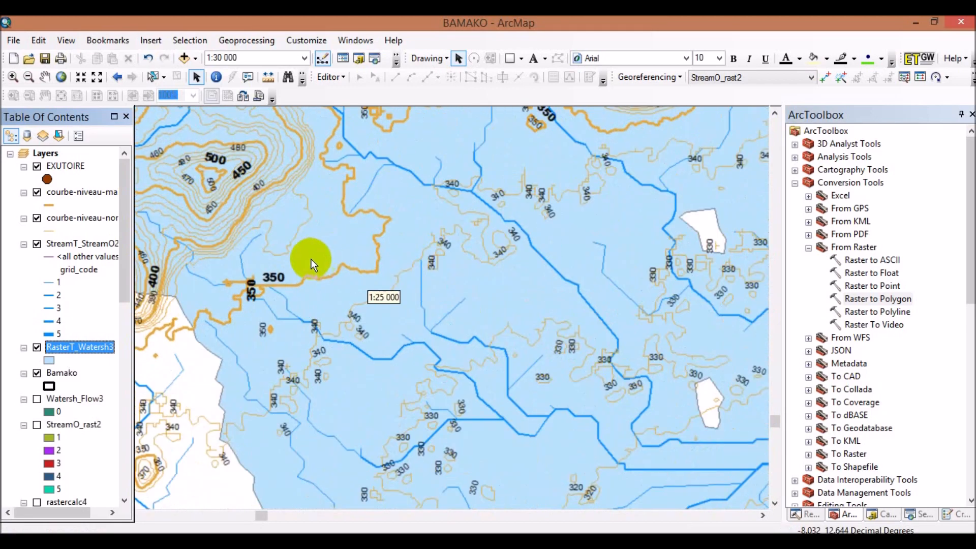
scroll(449, 337, "up", 1)
scroll(451, 328, "up", 1)
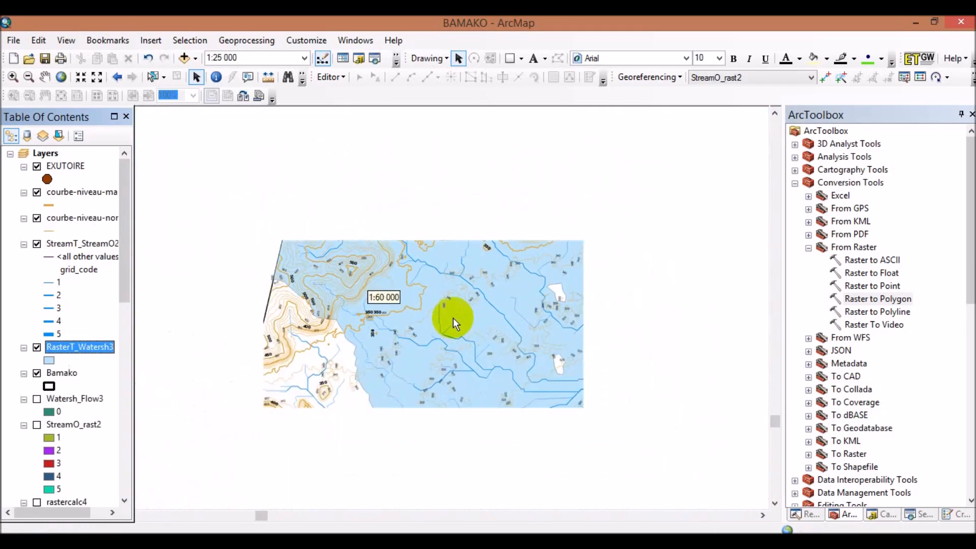
scroll(470, 309, "down", 1)
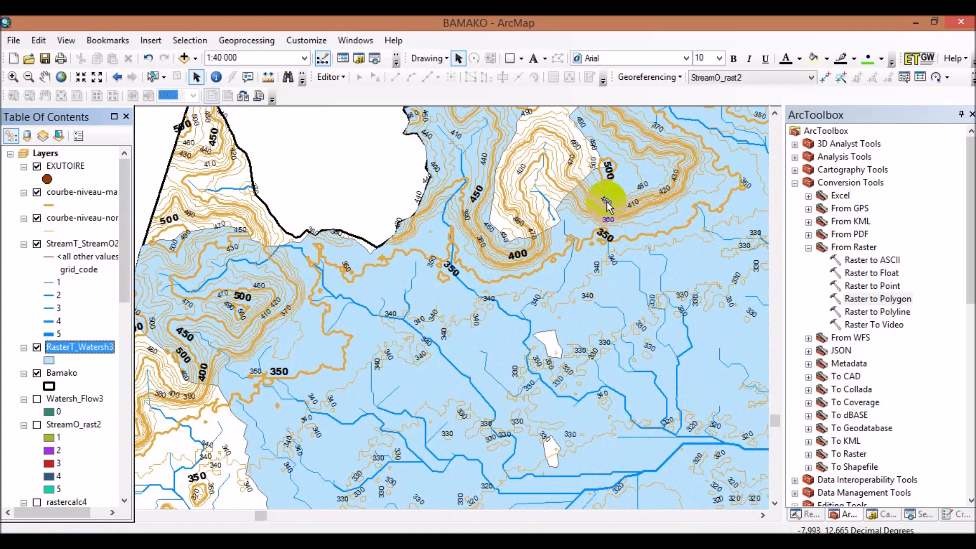
scroll(563, 195, "down", 1)
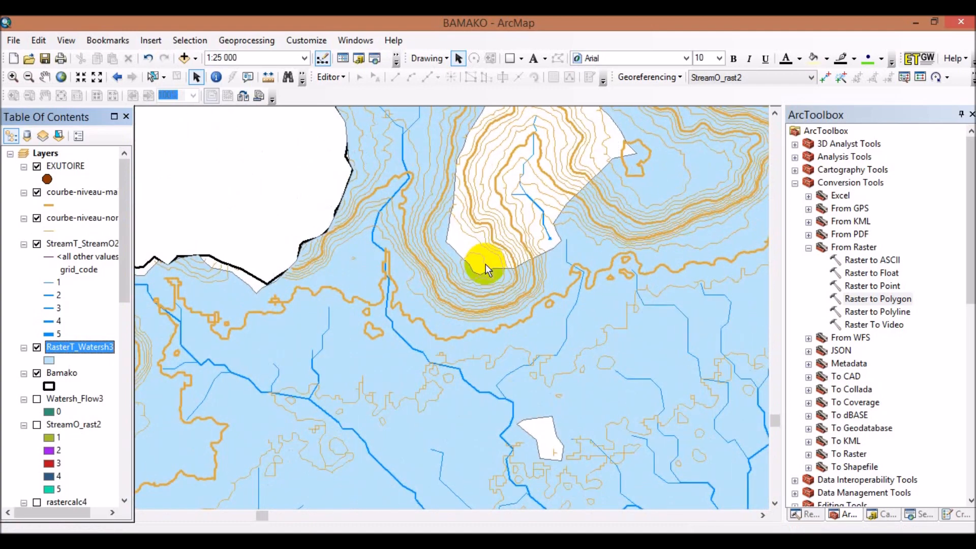
scroll(486, 242, "down", 1)
scroll(486, 242, "up", 3)
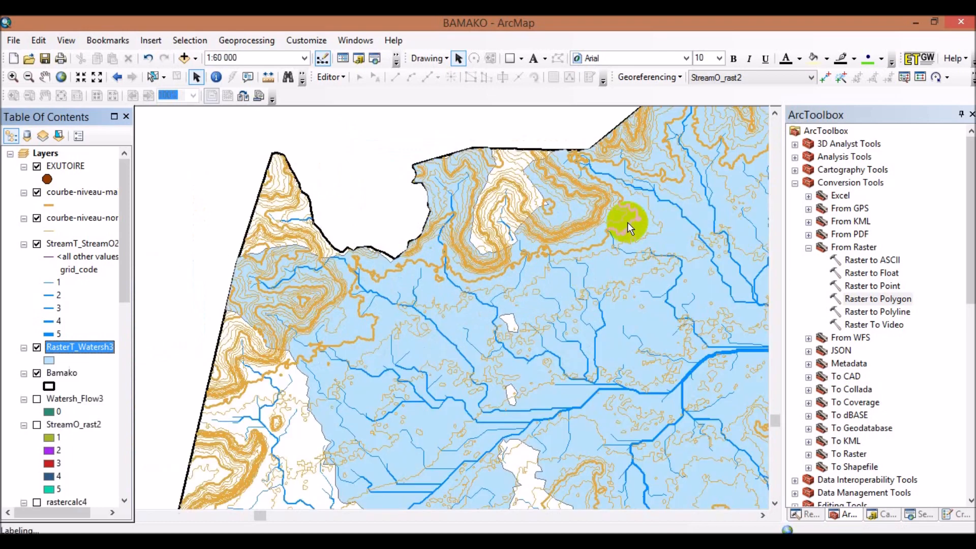
scroll(574, 228, "up", 1)
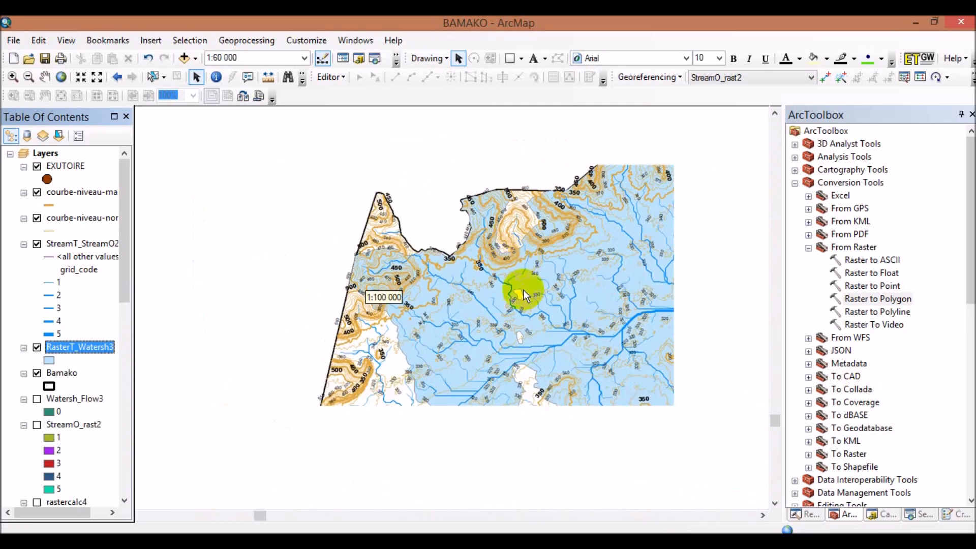
scroll(496, 288, "up", 1)
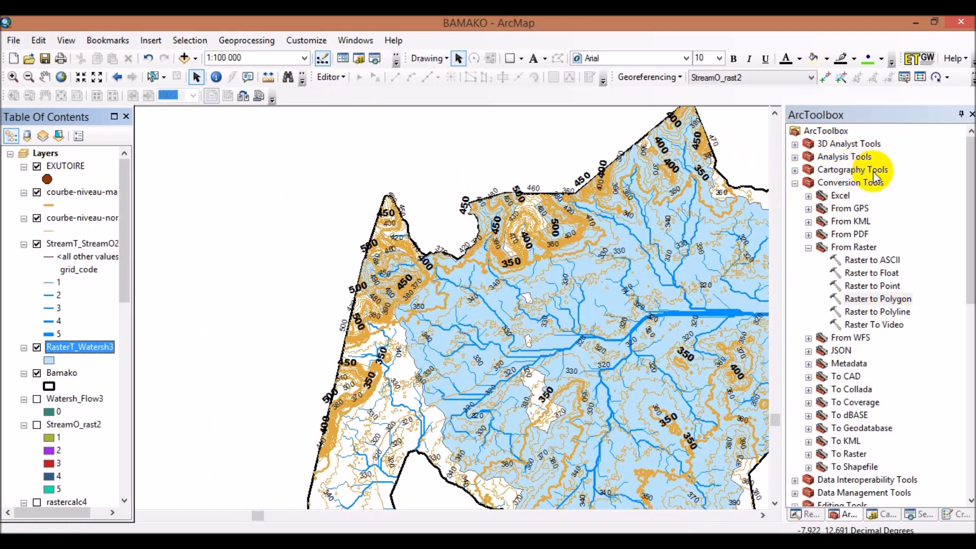
Start the Clip tool from the Analysis Tools Extract toolset.
left_click(794, 158)
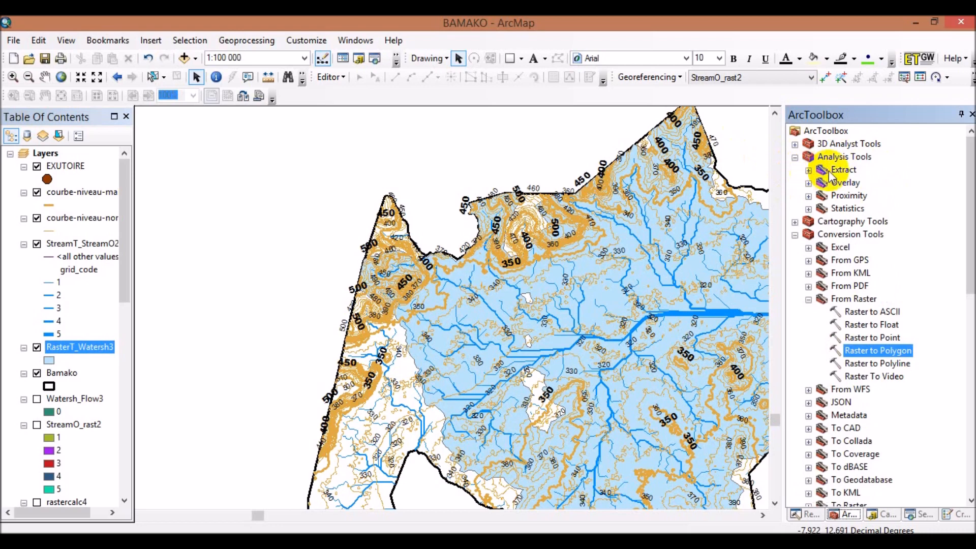
left_click(809, 171)
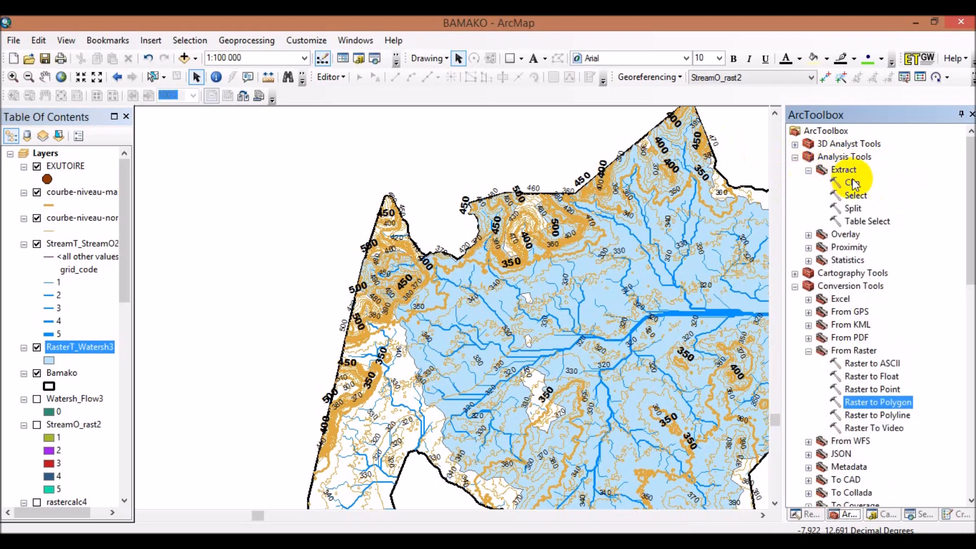
left_click(851, 182)
double_click(852, 182)
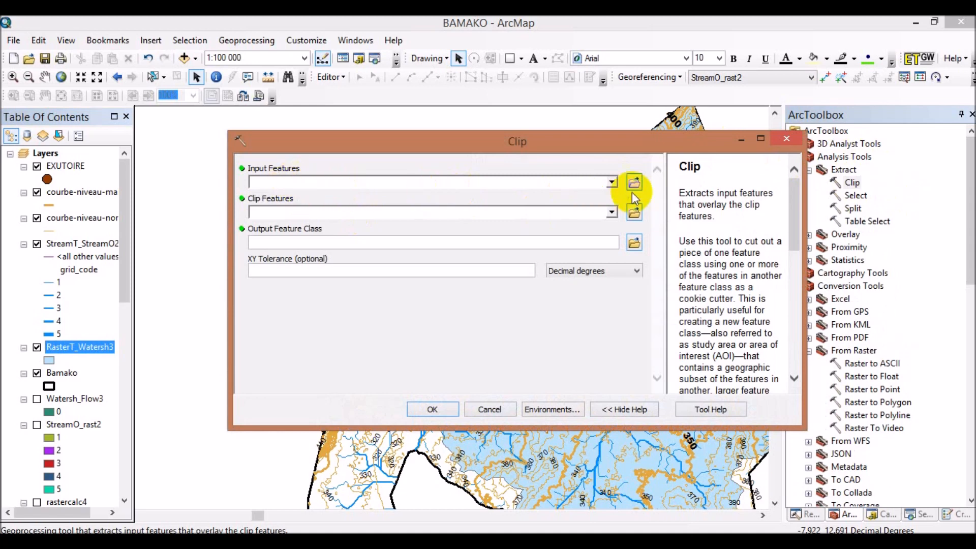
Clip the StreamT_StreamO2 streams with RasterT_Watersh3 as the clip features.
left_click(611, 183)
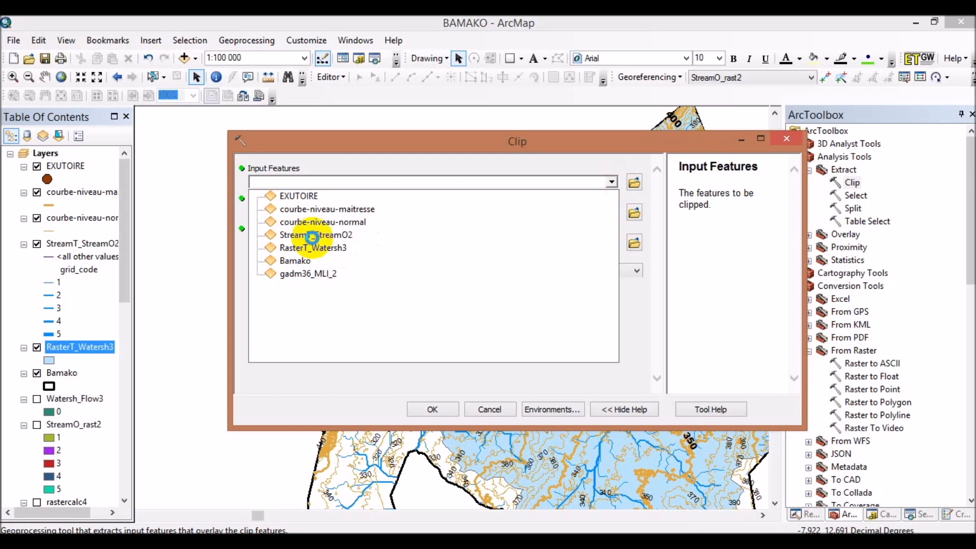
left_click(305, 235)
left_click(267, 213)
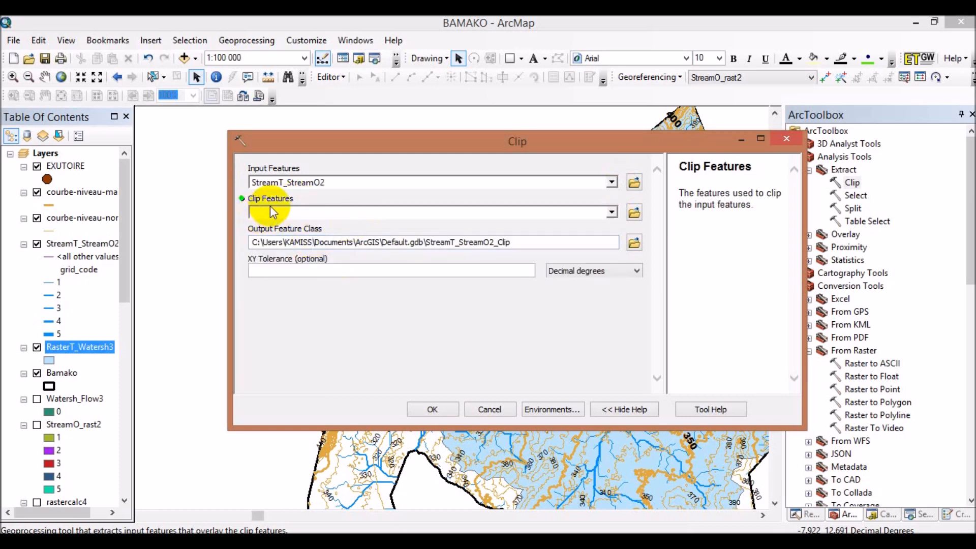
left_click(611, 213)
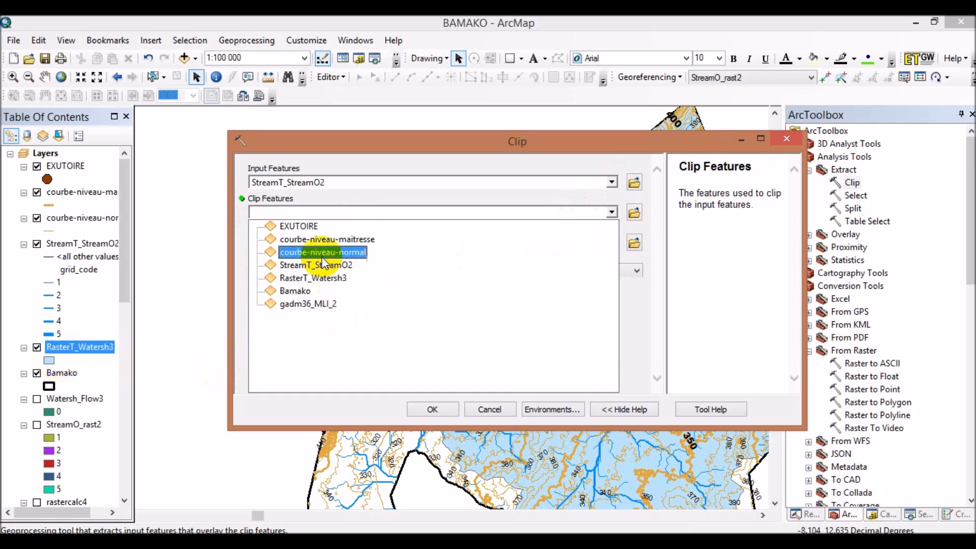
left_click(304, 280)
left_click(447, 418)
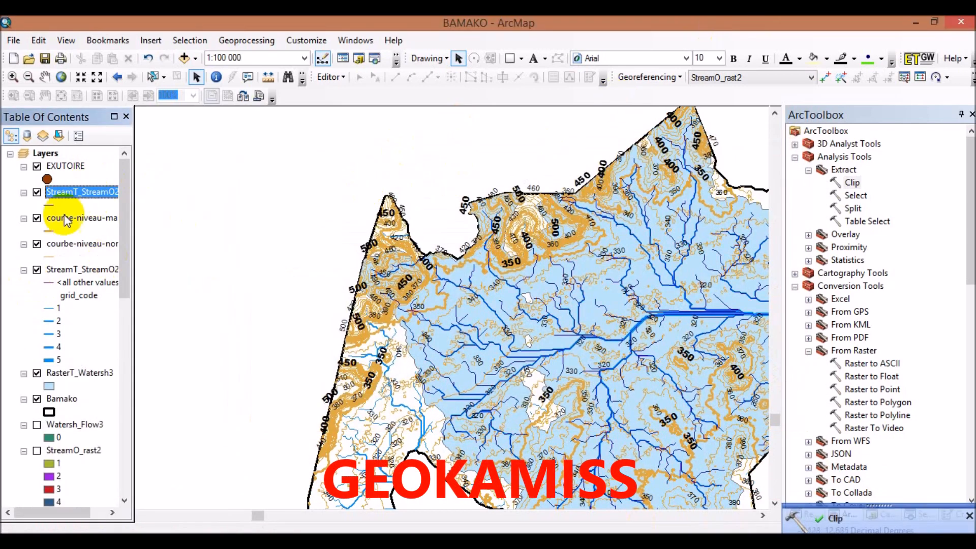
Hide the courbe-niveau-maitresse and courbe-niveau-normal contour layers and the Bamako boundary layer.
left_click(36, 218)
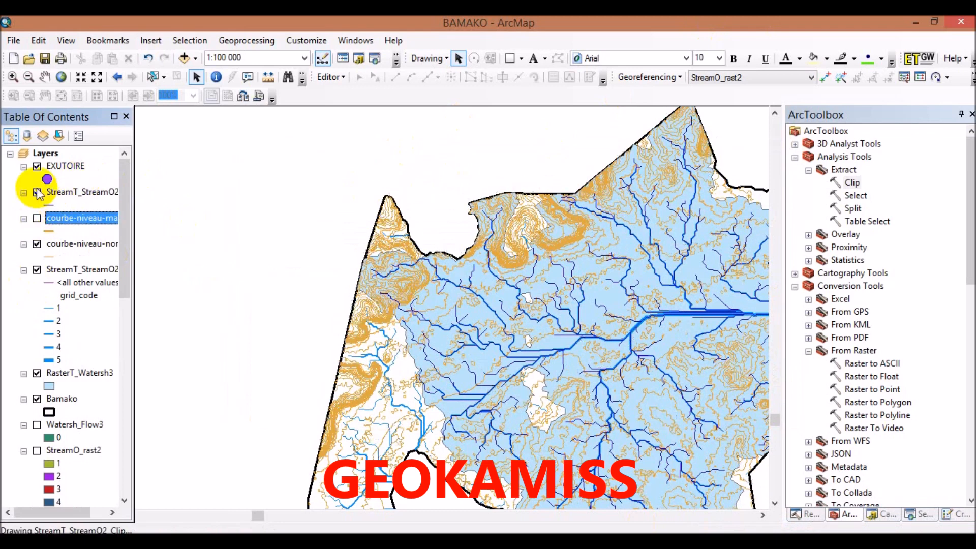
left_click(37, 244)
left_click(48, 246)
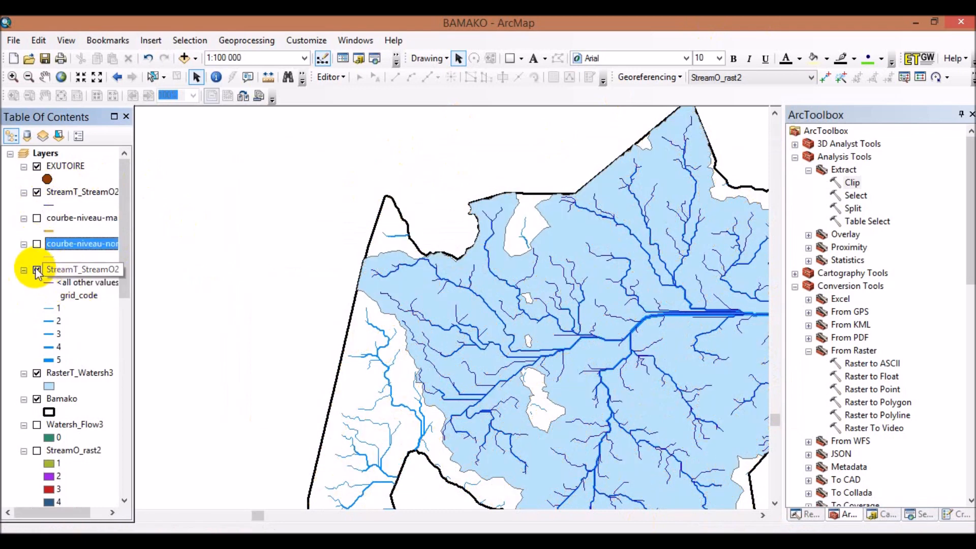
left_click_drag(118, 298, 130, 319)
left_click(38, 323)
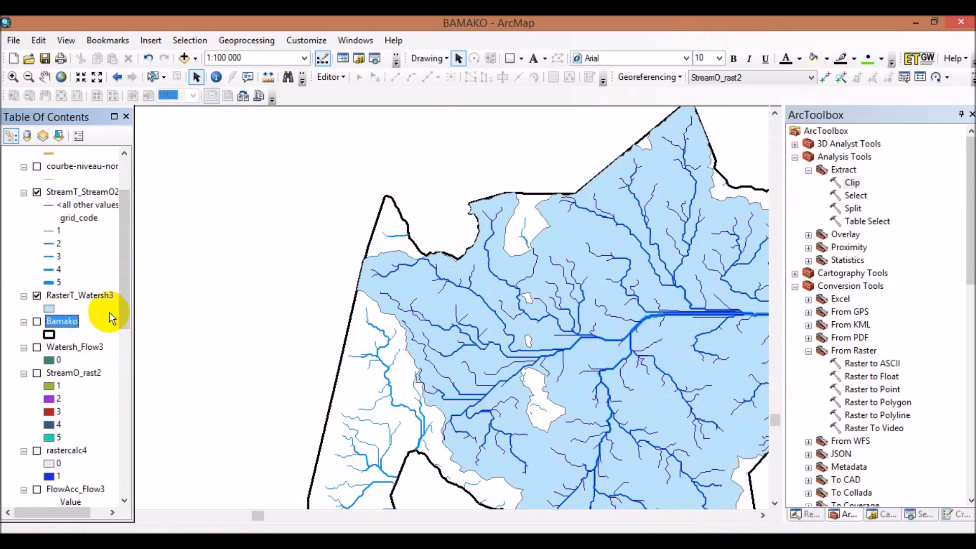
scroll(399, 264, "down", 2)
scroll(384, 234, "down", 1)
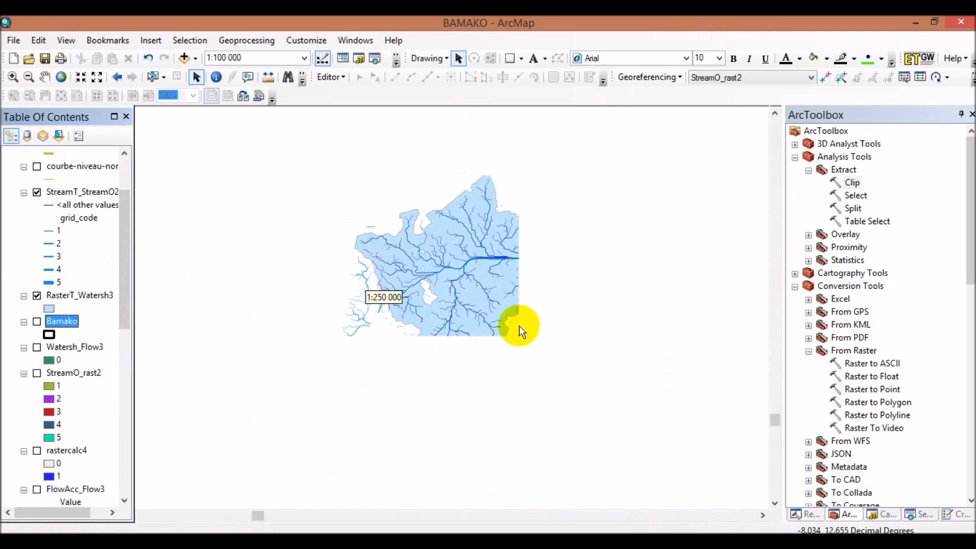
Hide the original unclipped StreamT_StreamO2 layer, the one already symbolized by grid_code.
scroll(470, 266, "up", 1)
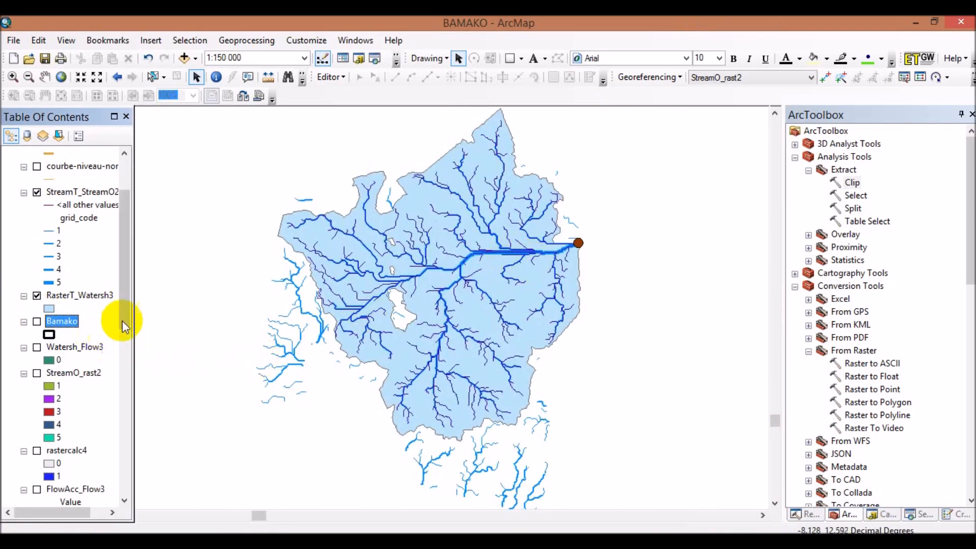
left_click(36, 193)
left_click_drag(126, 219, 89, 189)
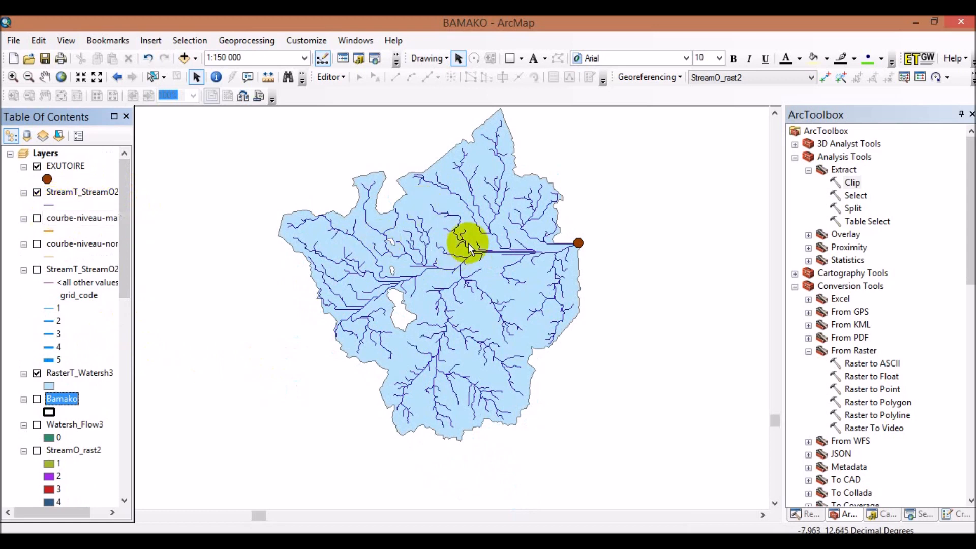
Symbolize the clipped stream layer by unique values of the grid_code field and add all its values.
right_click(70, 195)
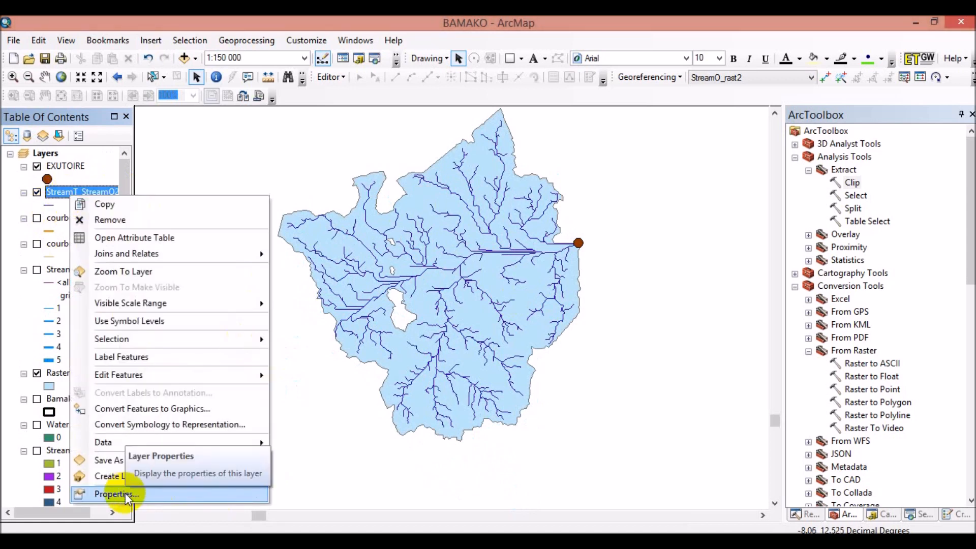
left_click(127, 494)
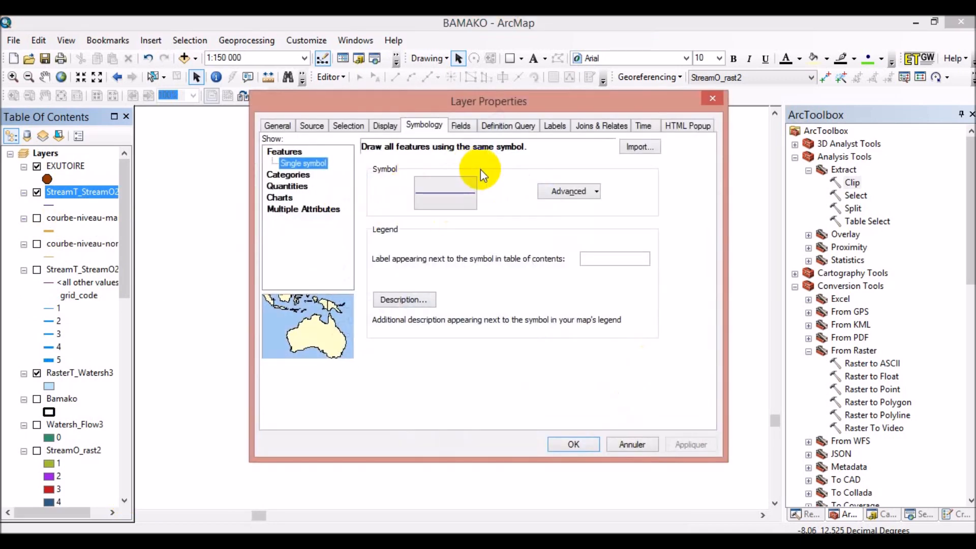
left_click(290, 175)
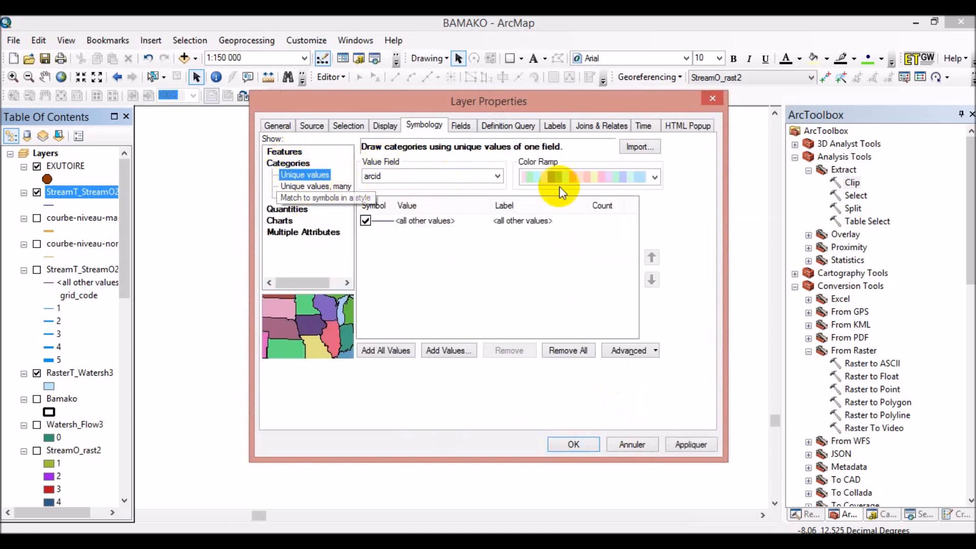
left_click(495, 178)
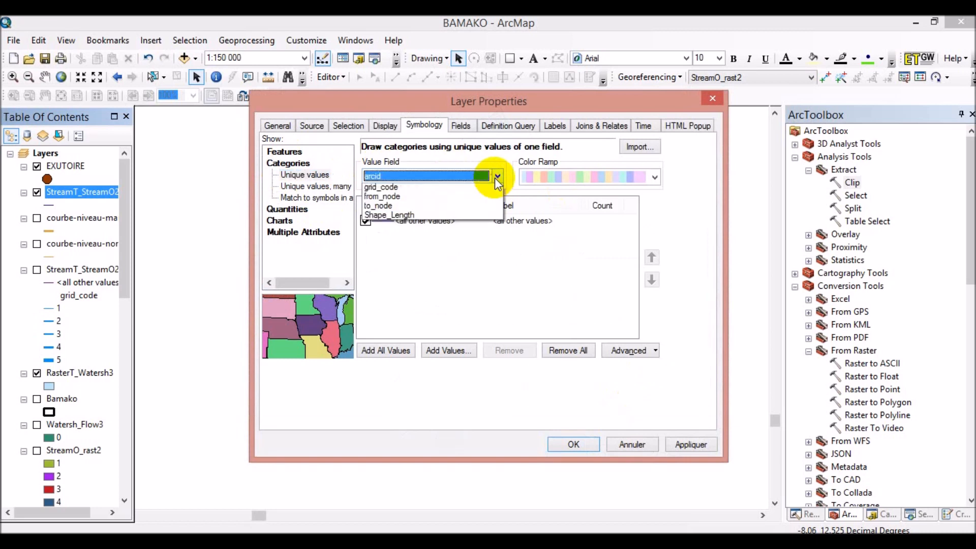
left_click(386, 200)
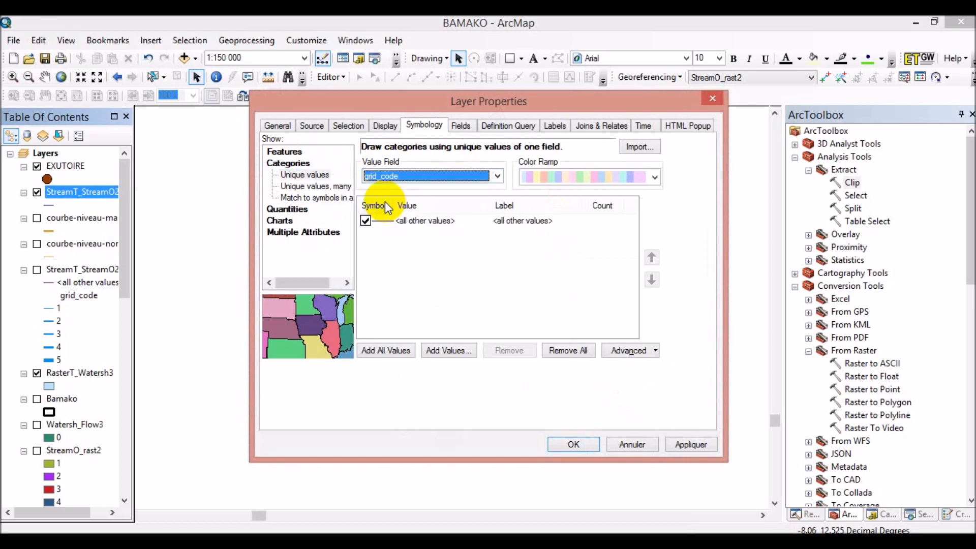
left_click(381, 350)
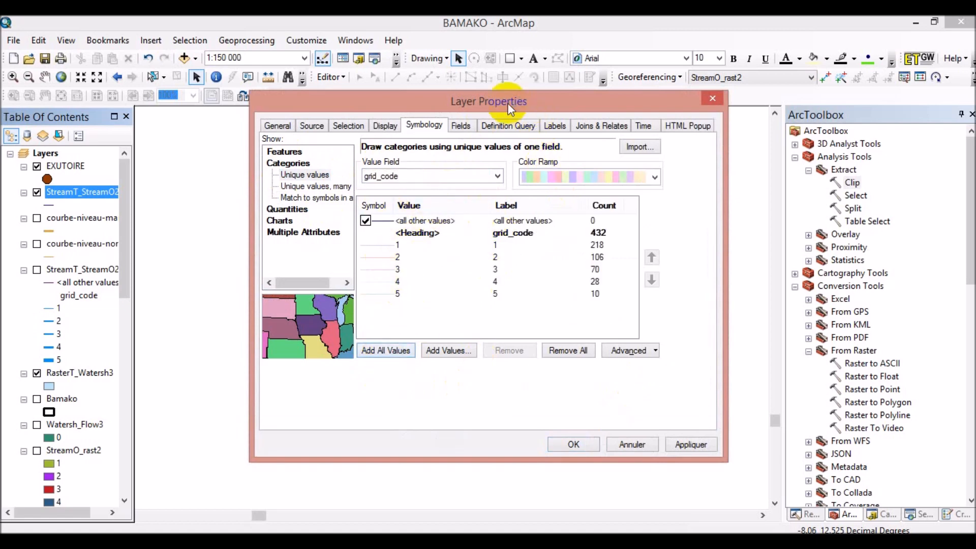
Assign the River line symbol to grid_code value 1 of the clipped streams.
left_click_drag(504, 105, 559, 117)
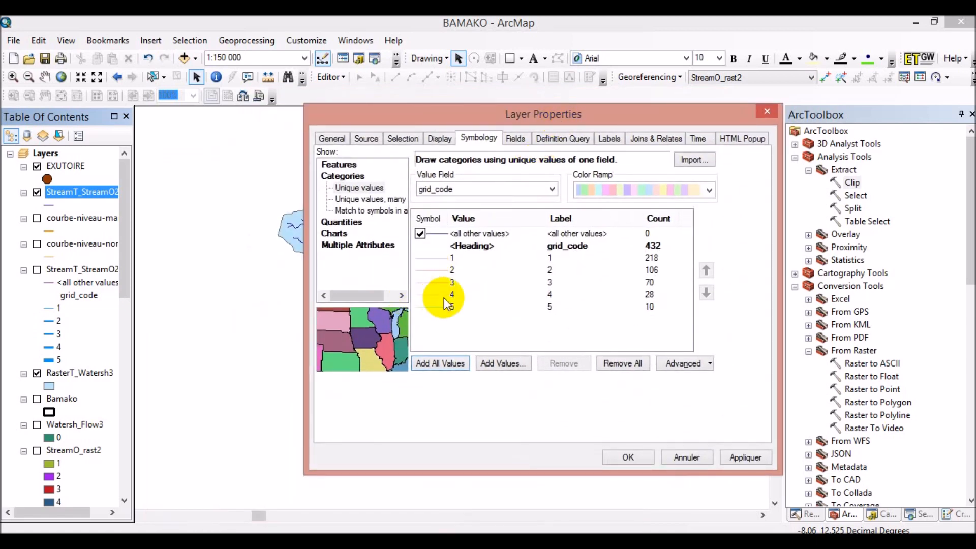
double_click(438, 258)
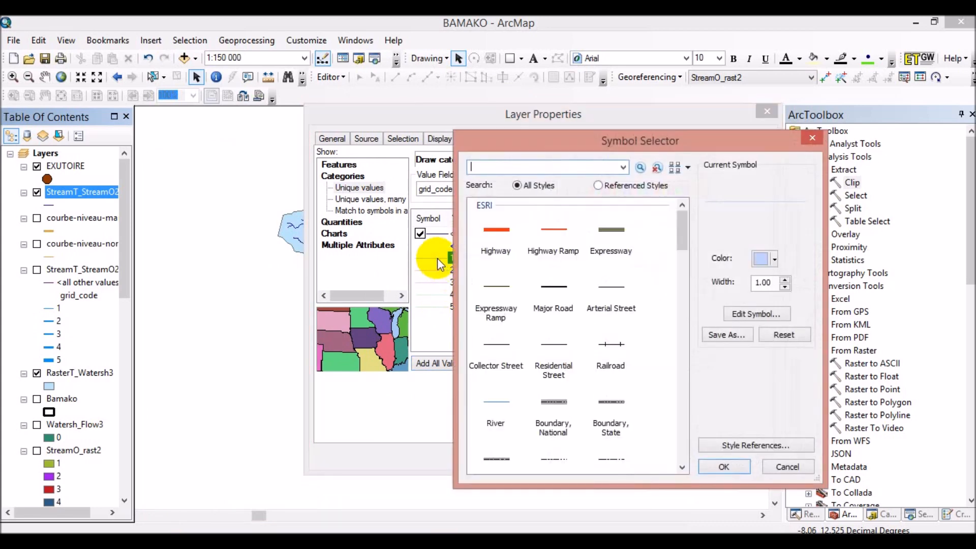
left_click(496, 403)
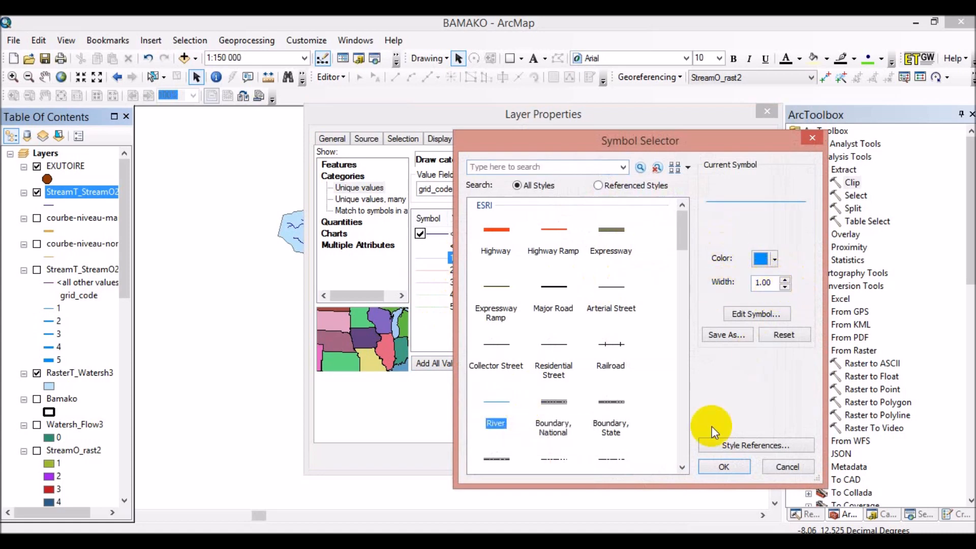
left_click(722, 466)
Assign the River symbol to grid_code value 2 with a line width of 1.40.
double_click(435, 270)
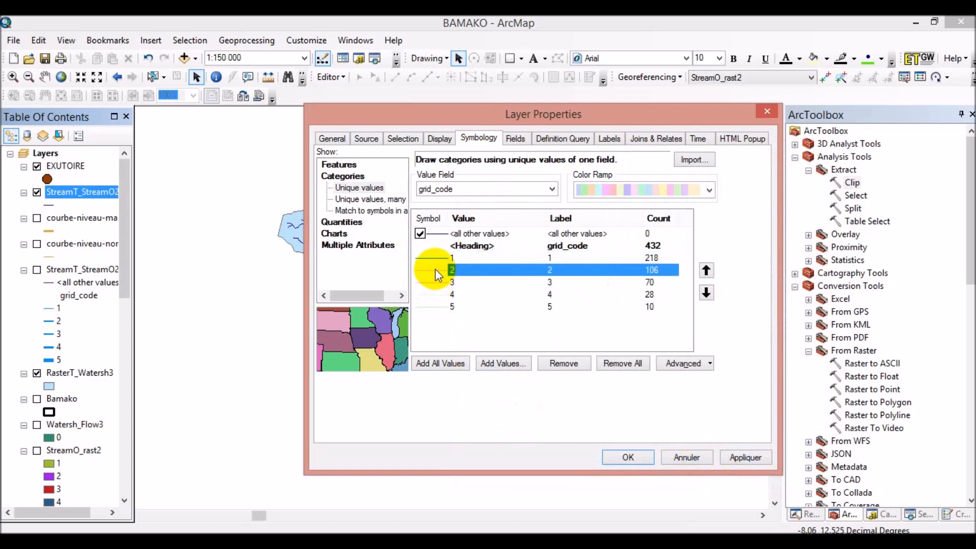
left_click(495, 406)
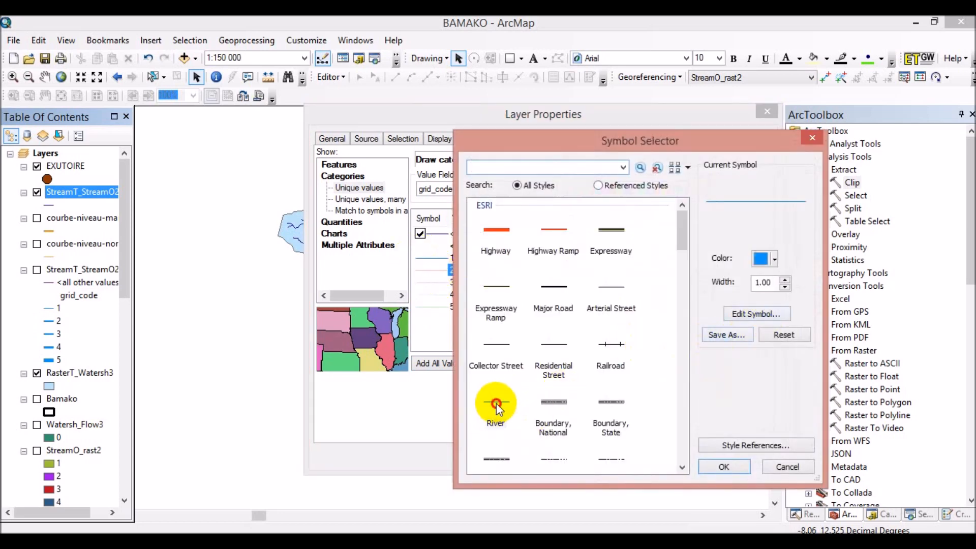
double_click(772, 285)
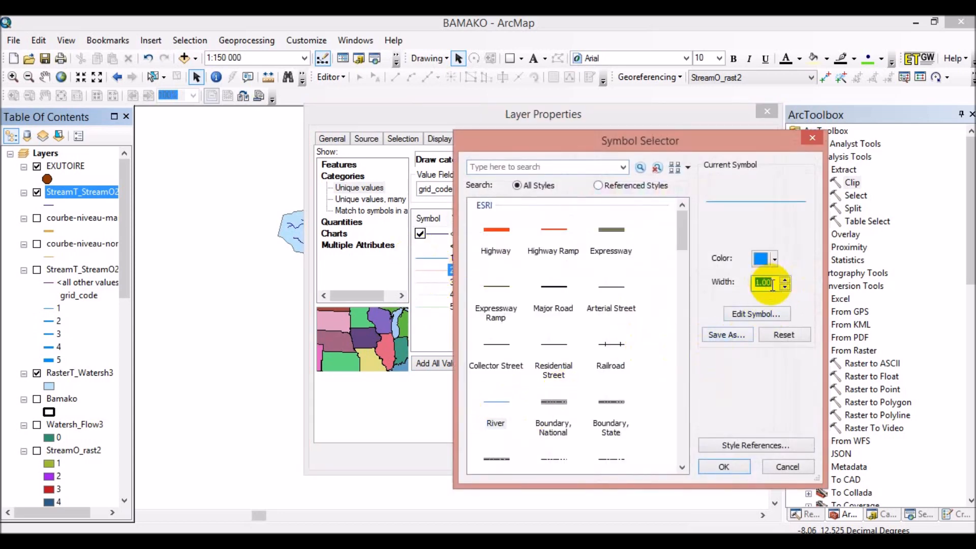
left_click(768, 286)
type("4")
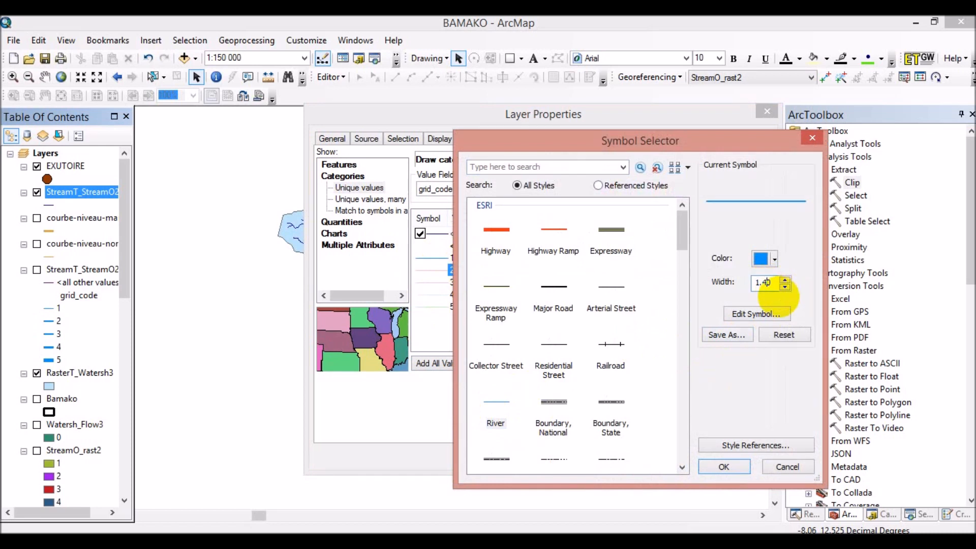
left_click(724, 467)
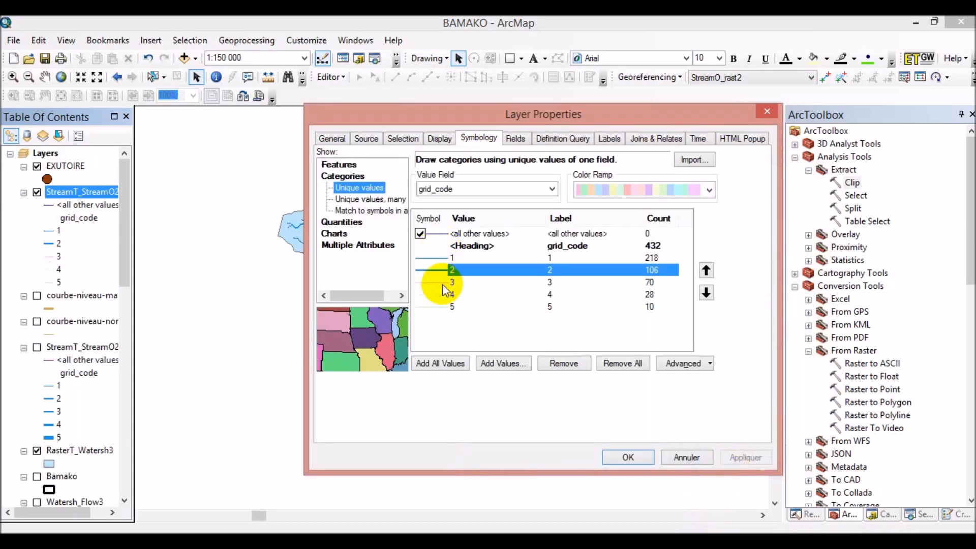
Give grid_code value 3 the River symbol with a line width of 1.80.
double_click(442, 284)
left_click(497, 407)
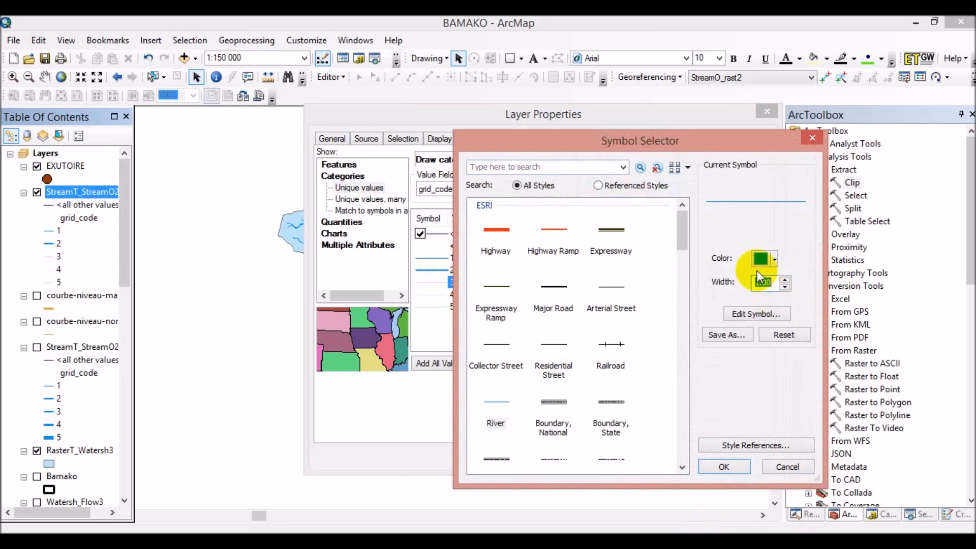
left_click(773, 284)
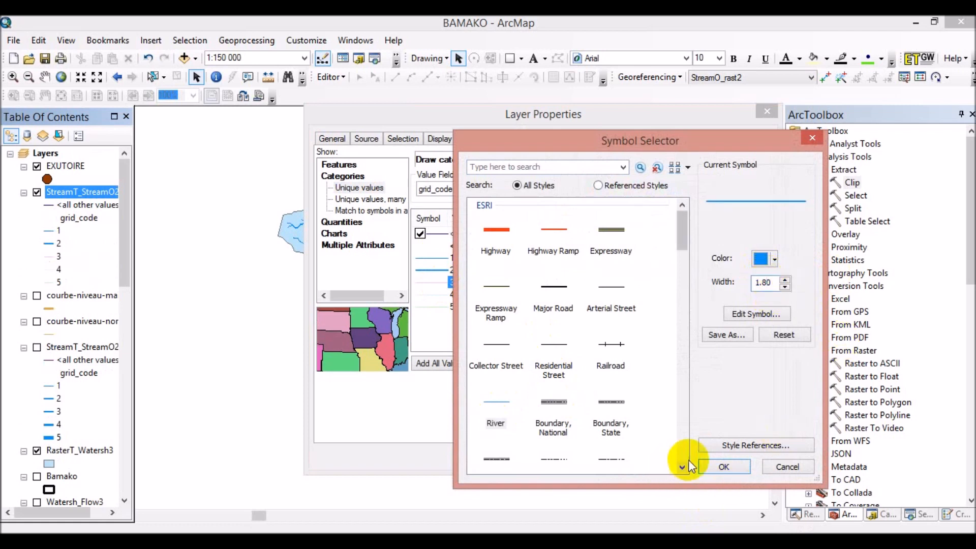
left_click(727, 467)
Give grid_code value 4 the River symbol with a line width of 2.
double_click(430, 294)
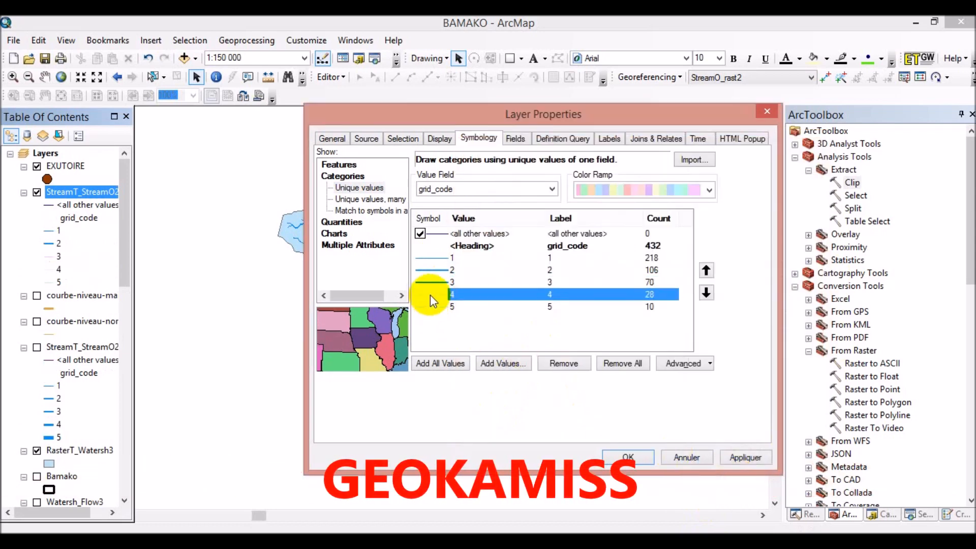
left_click(501, 404)
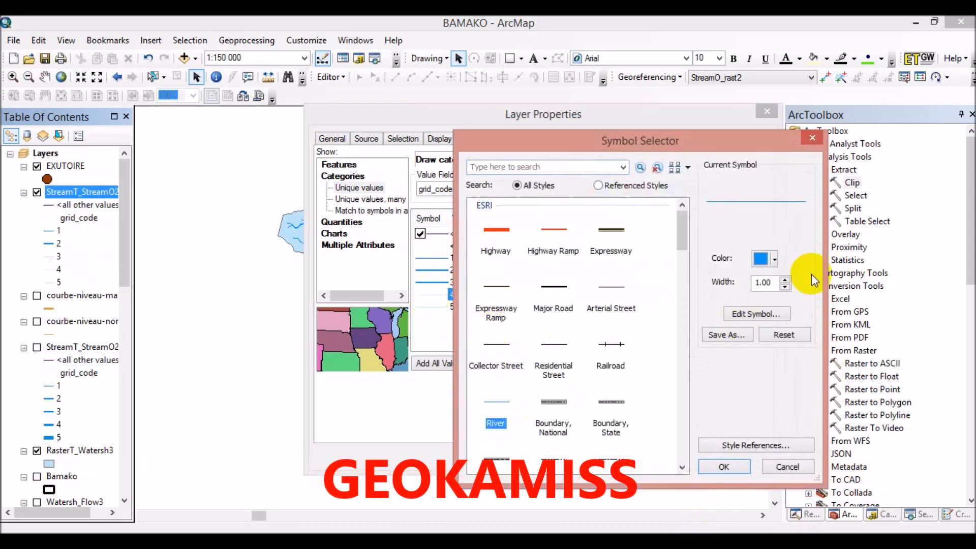
left_click(761, 282)
left_click(785, 280)
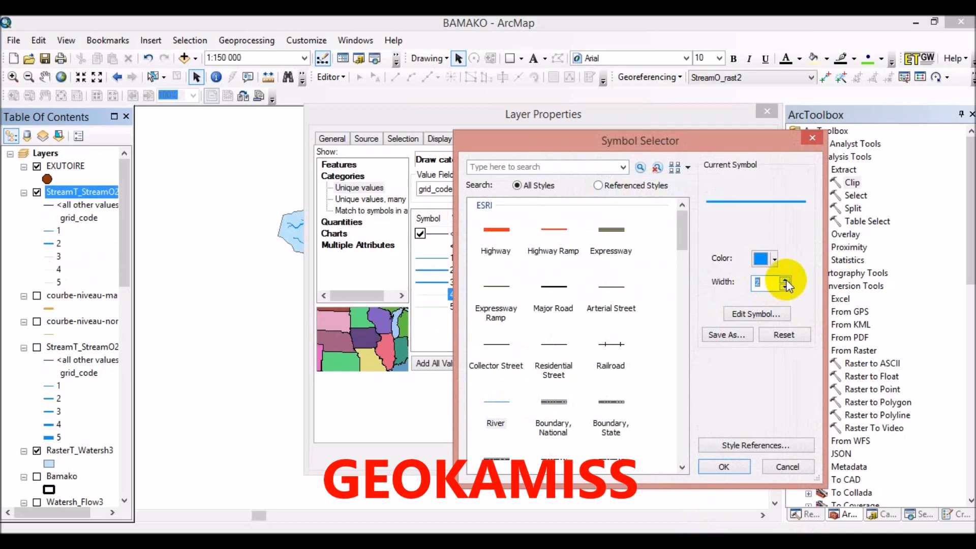
left_click(731, 465)
Give grid_code value 5 the River symbol with a width of 2.4 and apply the symbology to the clipped streams.
double_click(435, 309)
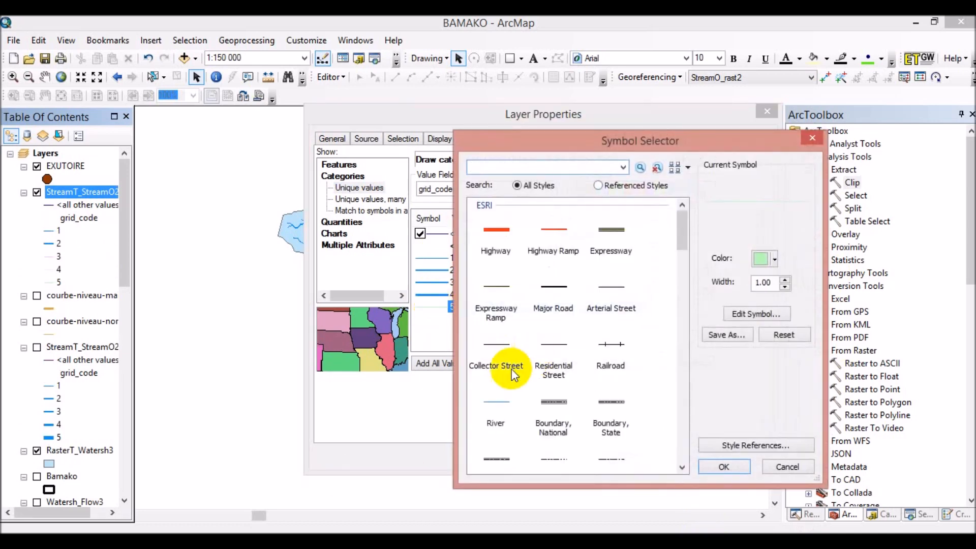
left_click(497, 405)
left_click(785, 279)
left_click(785, 280)
left_click(784, 290)
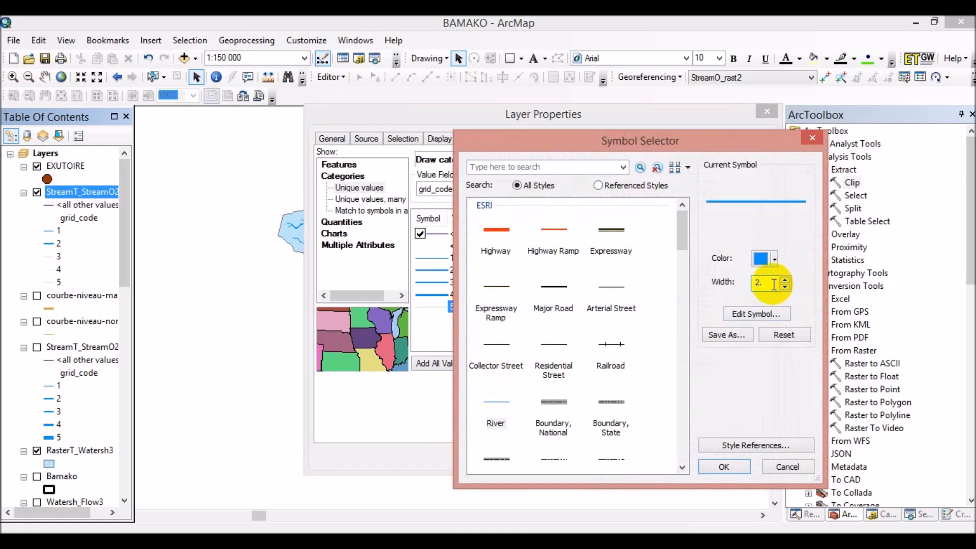
left_click(724, 466)
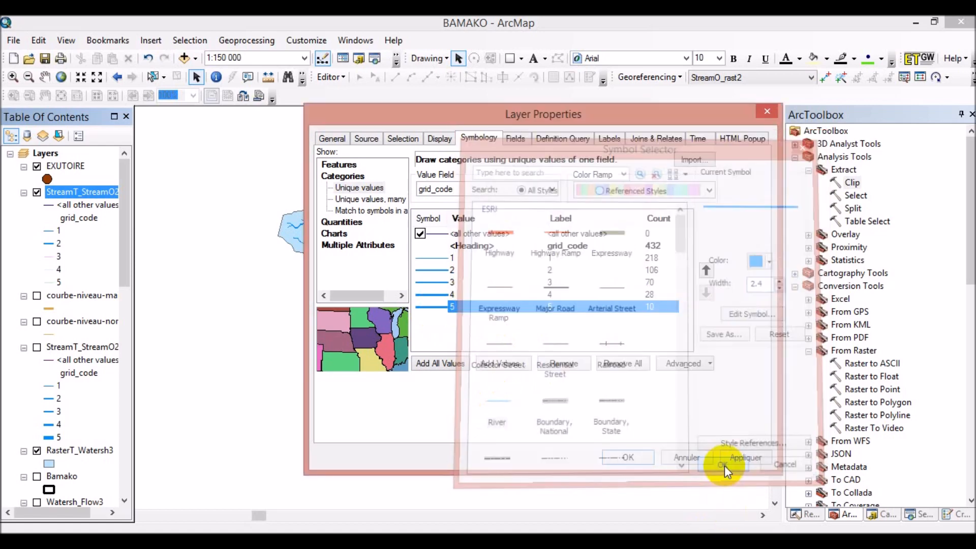
left_click(745, 457)
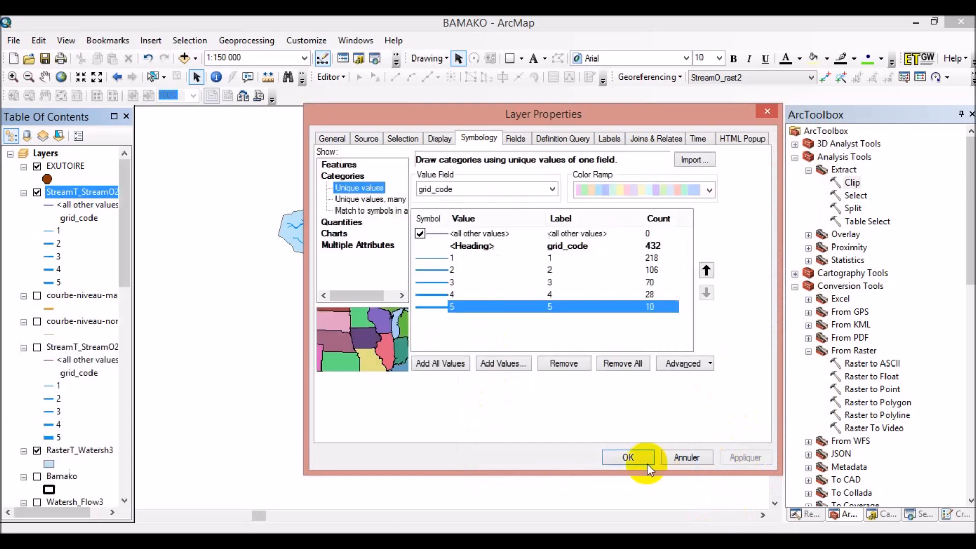
left_click(629, 457)
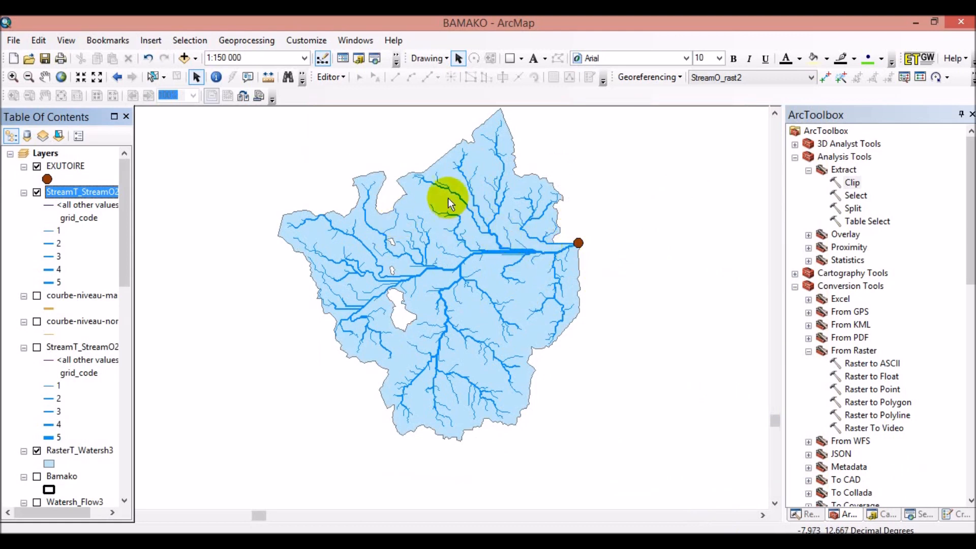
Examine the clipped, ordered stream network across the whole watershed, from its tributaries to the EXUTOIRE outlet.
left_click(44, 77)
left_click_drag(393, 282, 496, 256)
left_click_drag(555, 262, 522, 312)
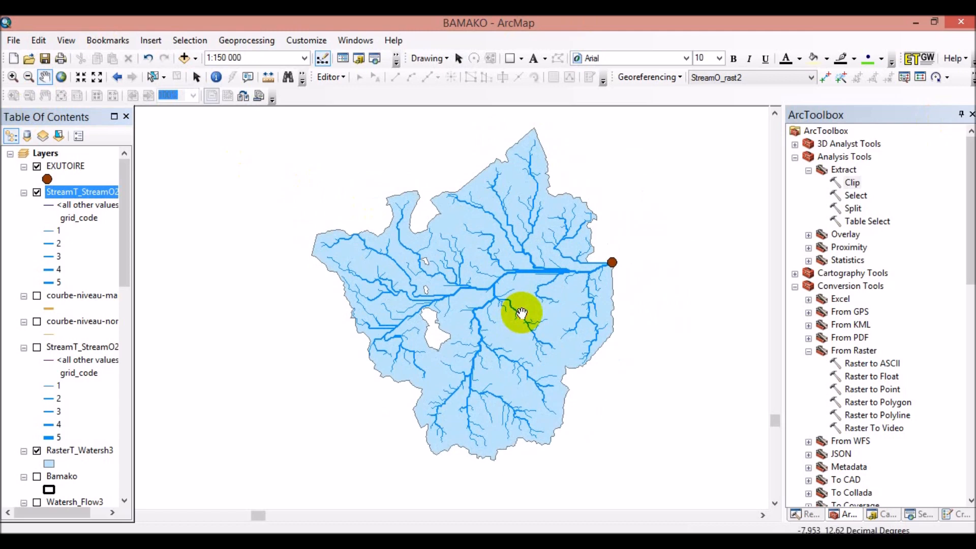
left_click(522, 312)
left_click(522, 312)
scroll(522, 312, "down", 1)
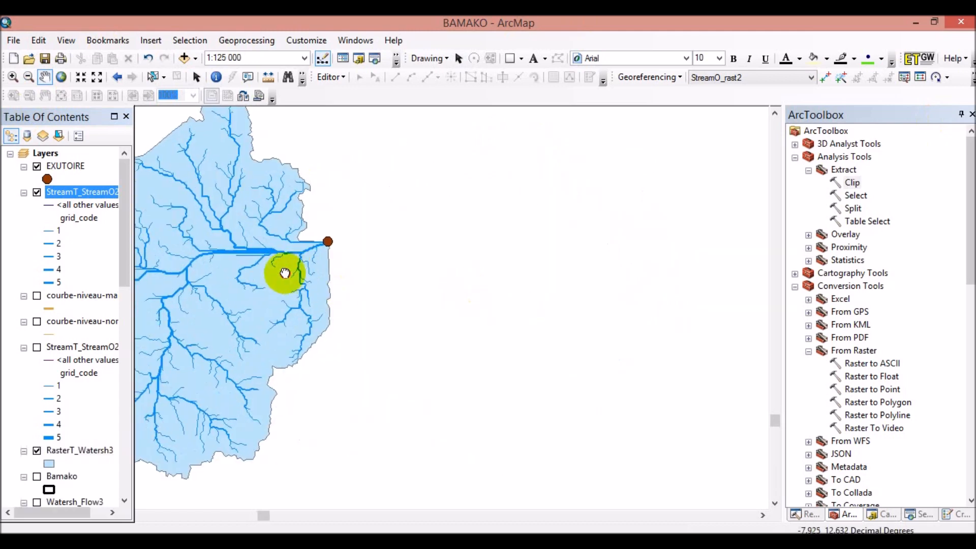
left_click_drag(285, 273, 567, 269)
left_click(567, 269)
left_click_drag(266, 302, 498, 276)
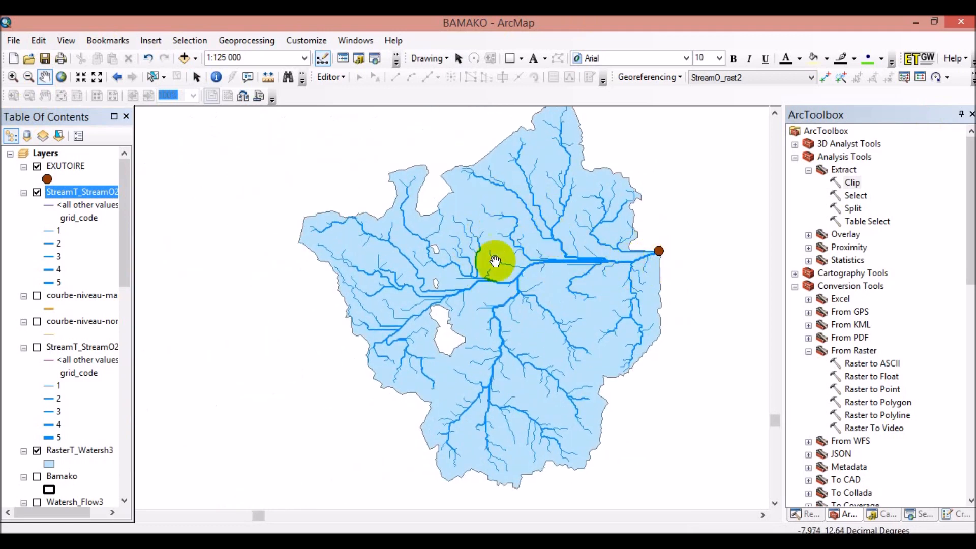
left_click_drag(529, 281, 541, 290)
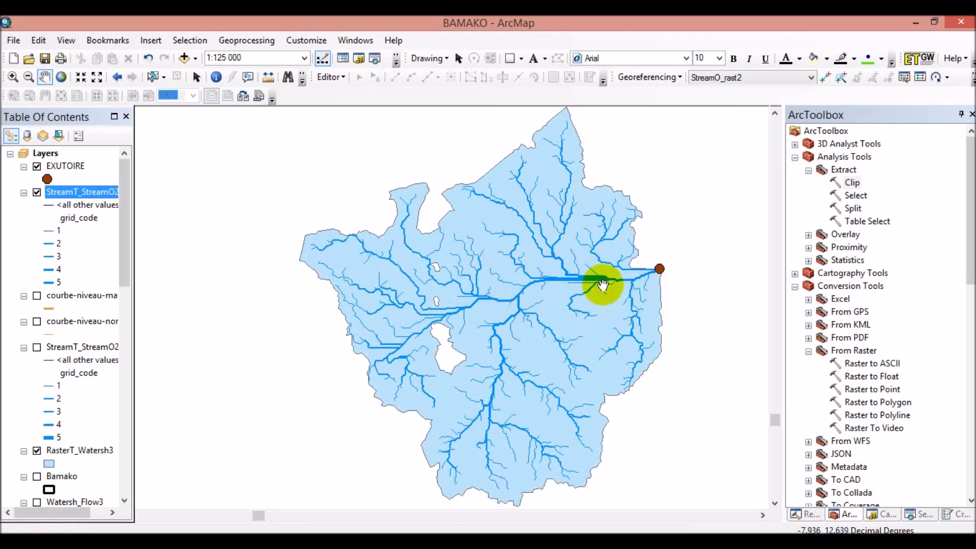
left_click_drag(615, 293, 611, 266)
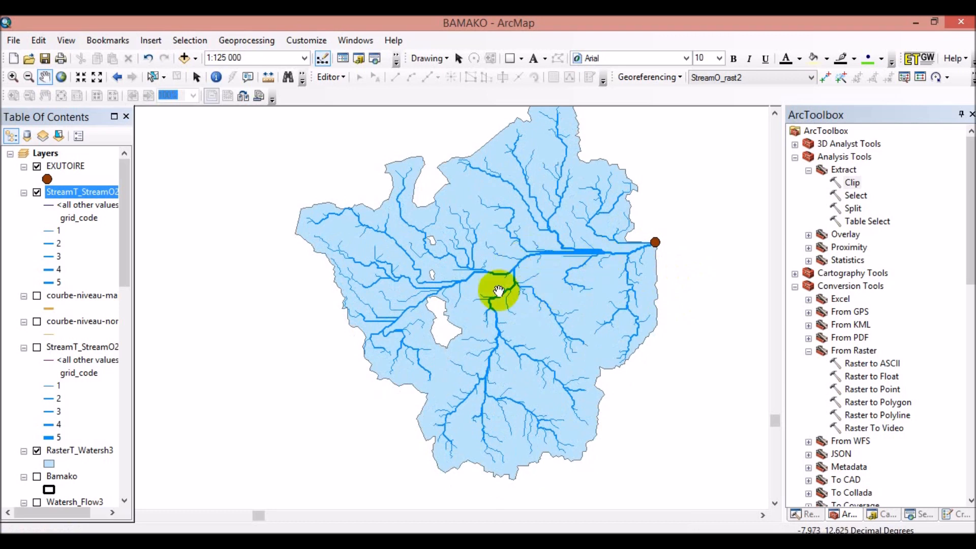
left_click_drag(523, 279, 488, 285)
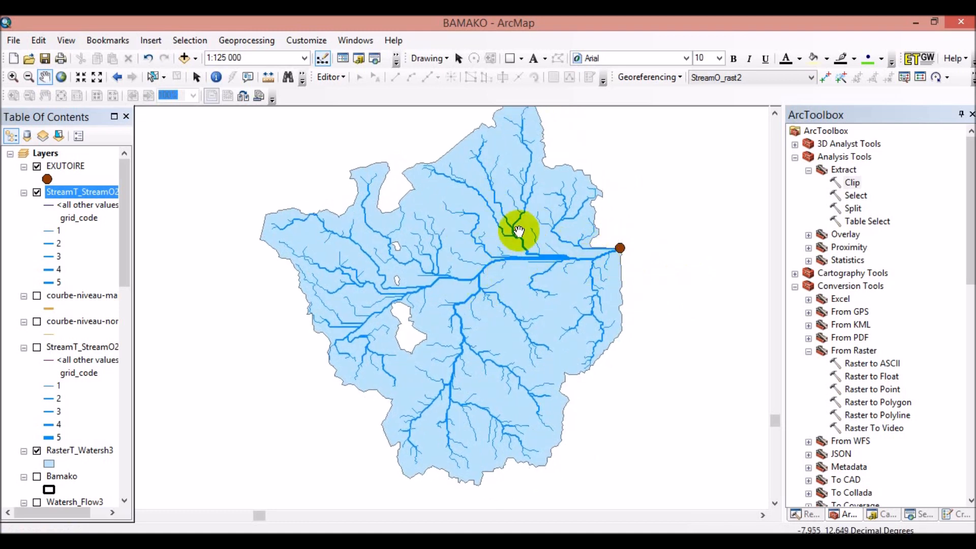
left_click_drag(482, 279, 516, 275)
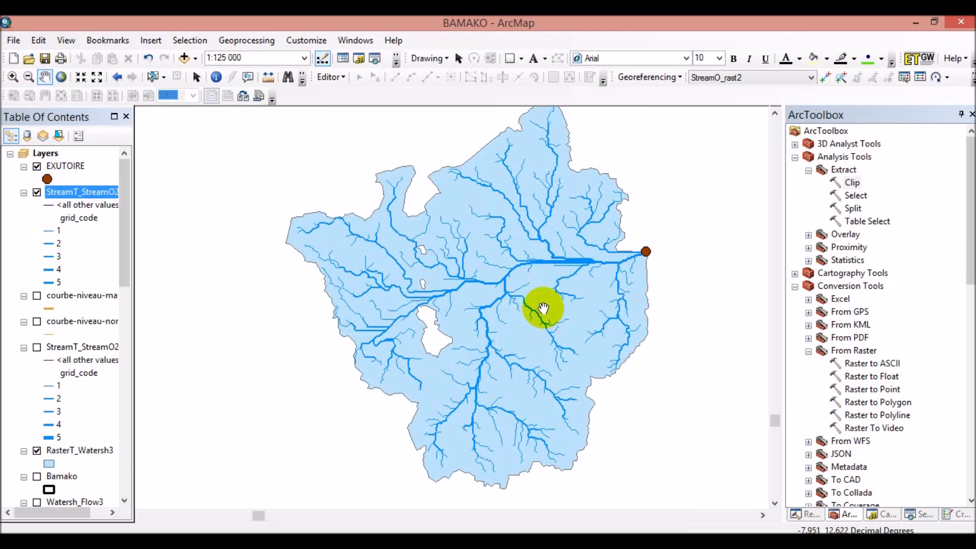
mouse_move(539, 299)
left_mouse_down()
mouse_move(538, 327)
mouse_move(533, 314)
left_mouse_up()
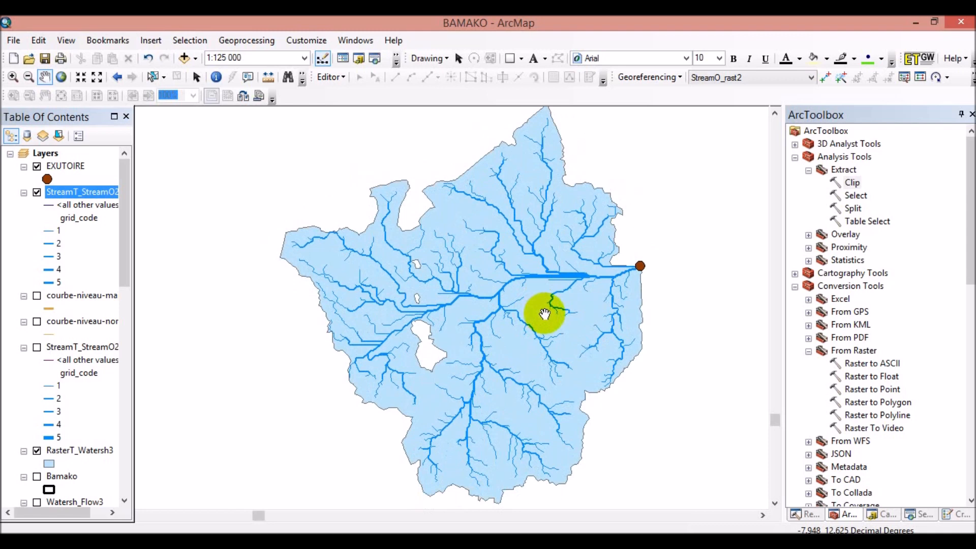
left_click_drag(545, 305, 564, 285)
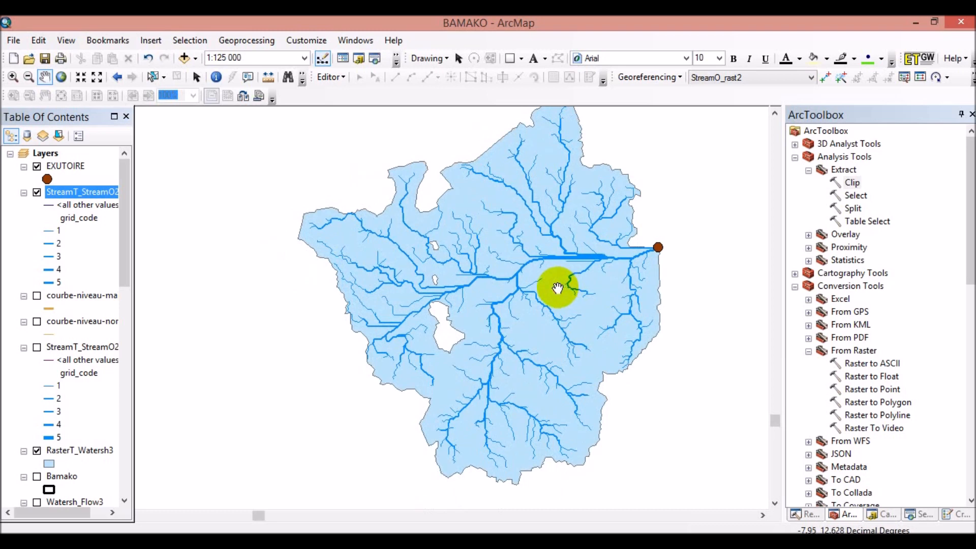
mouse_move(571, 290)
left_mouse_down()
mouse_move(544, 300)
mouse_move(593, 305)
mouse_move(593, 295)
mouse_move(569, 310)
mouse_move(562, 287)
left_mouse_up()
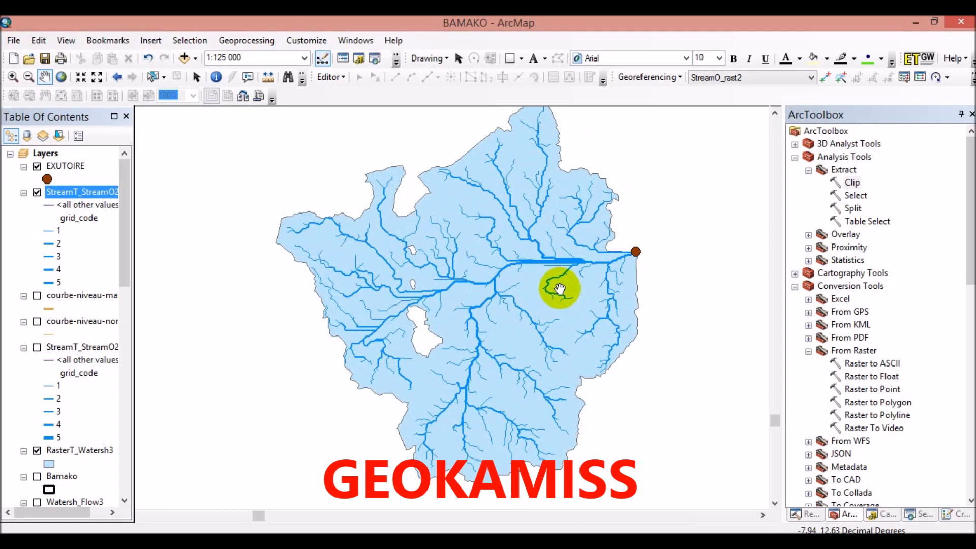
left_click_drag(541, 306, 559, 285)
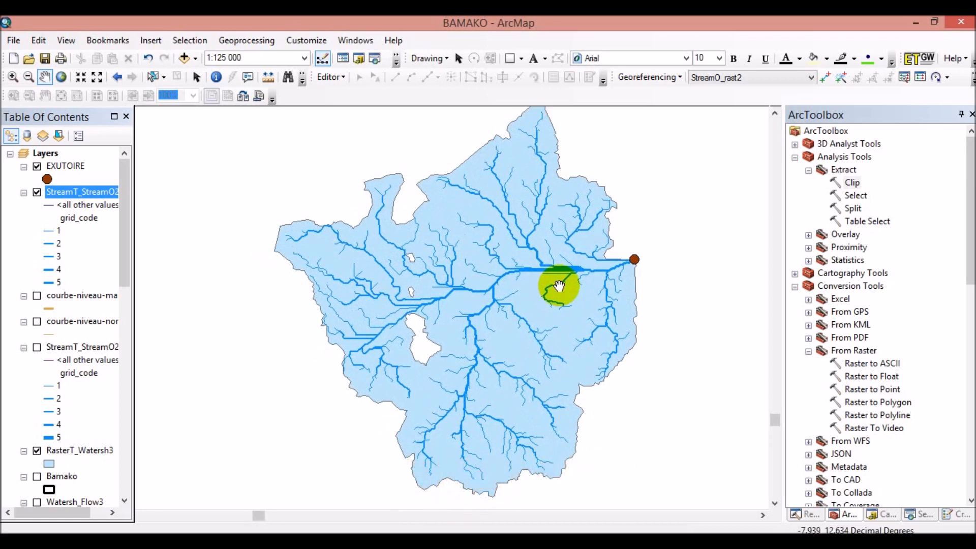